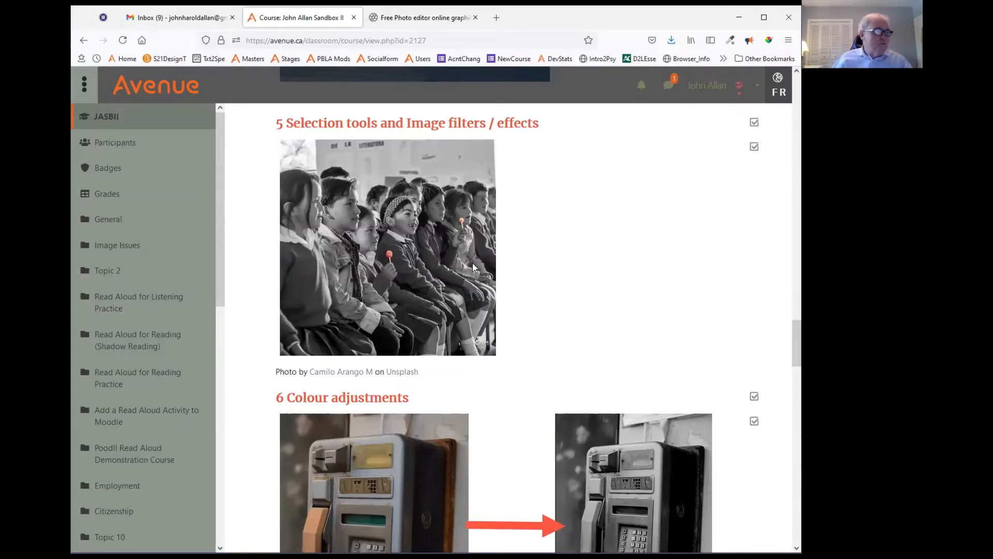
- View the Colour adjustments section of the course page and close the course tab
{"action": "scroll", "coordinate": [517, 271], "scroll_direction": "down", "scroll_amount": 3}
{"action": "scroll", "coordinate": [521, 278], "scroll_direction": "down", "scroll_amount": 1}
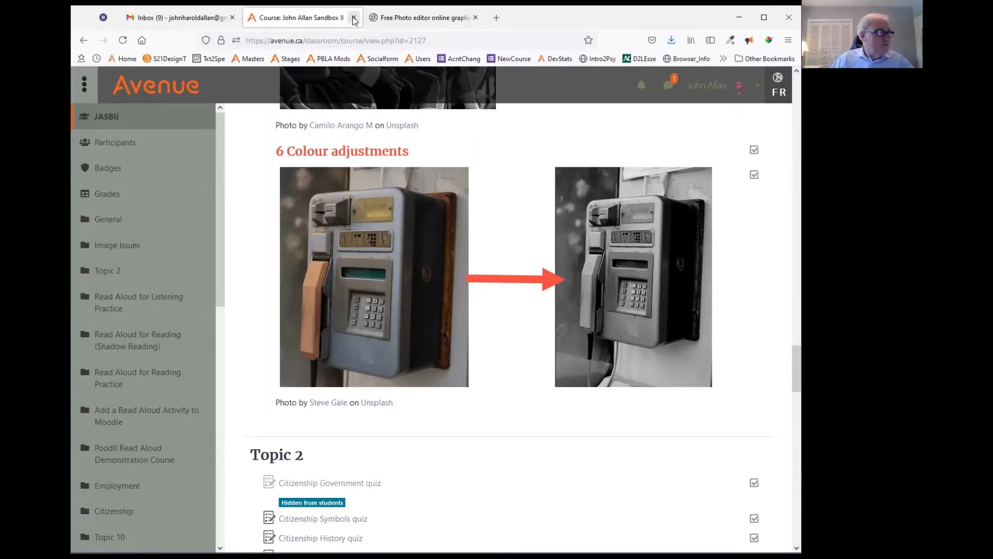
{"action": "left_click", "coordinate": [354, 18]}
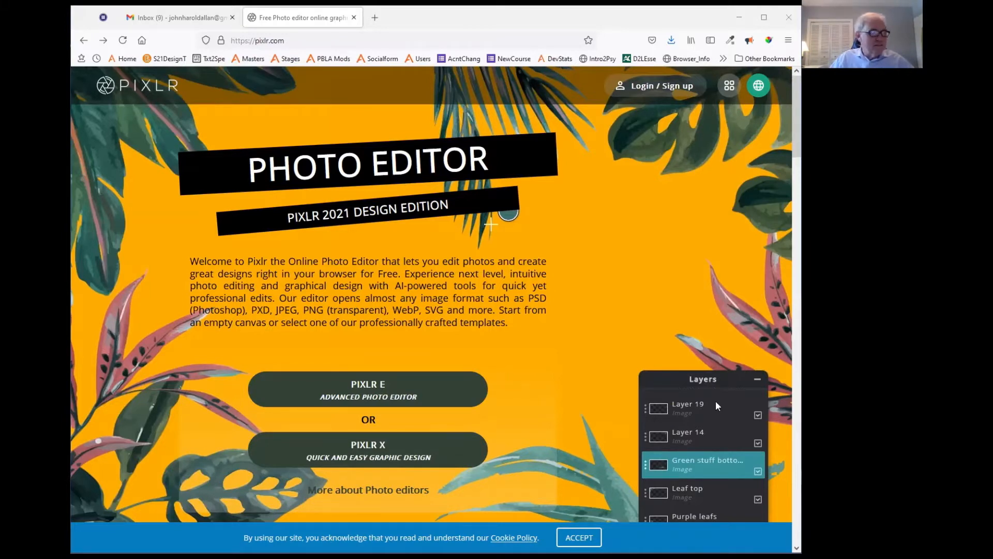
- Launch the Pixlr E advanced photo editor from the Pixlr home page
{"action": "left_click", "coordinate": [377, 397]}
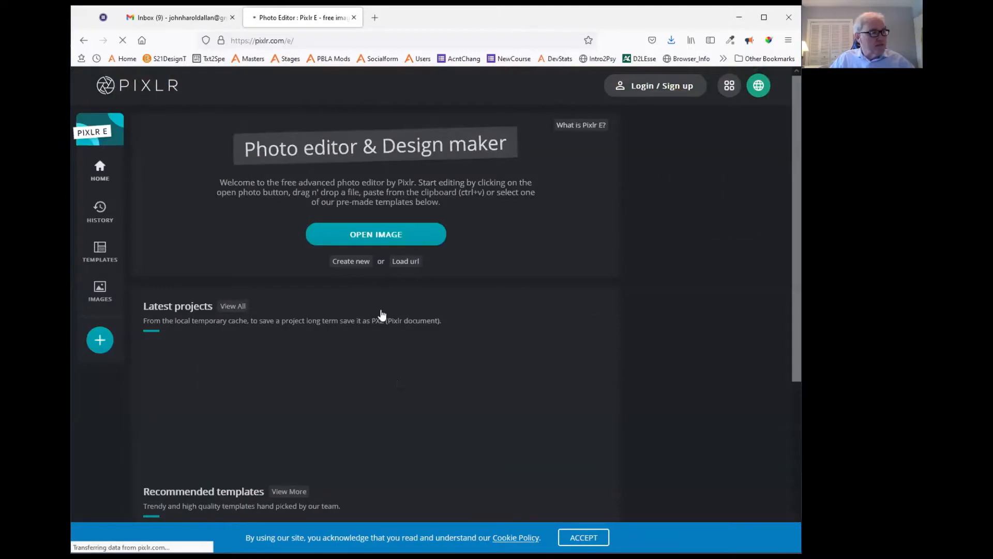
{"action": "left_click", "coordinate": [83, 40]}
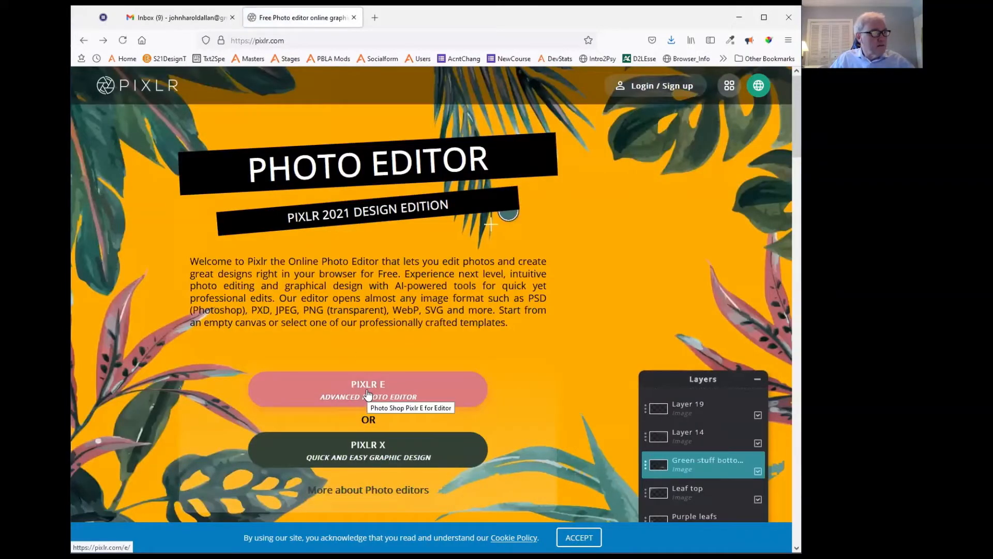
{"action": "left_click", "coordinate": [444, 390]}
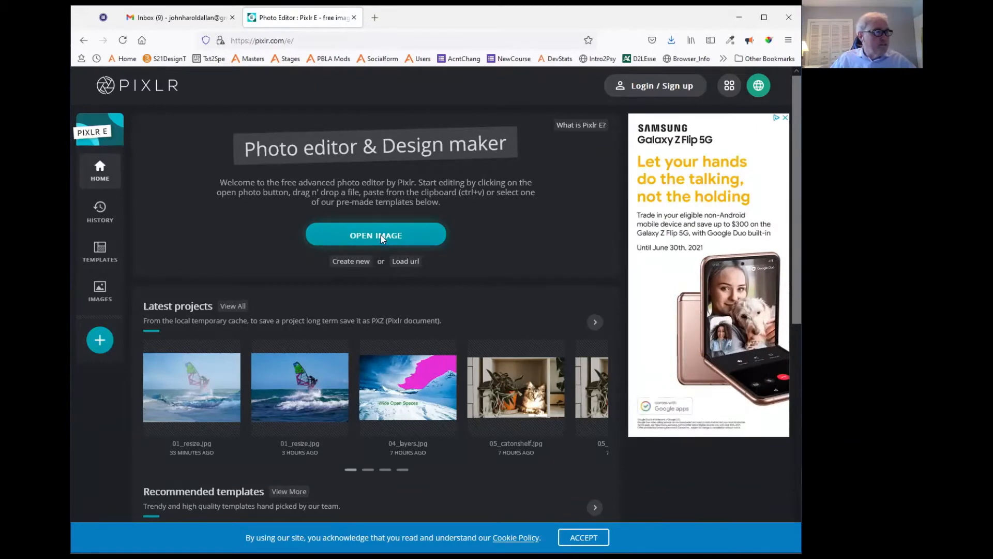
- Open the image 01_RESIZE.jpg from the IMAGE EDITING webinar folder
{"action": "left_click", "coordinate": [381, 236]}
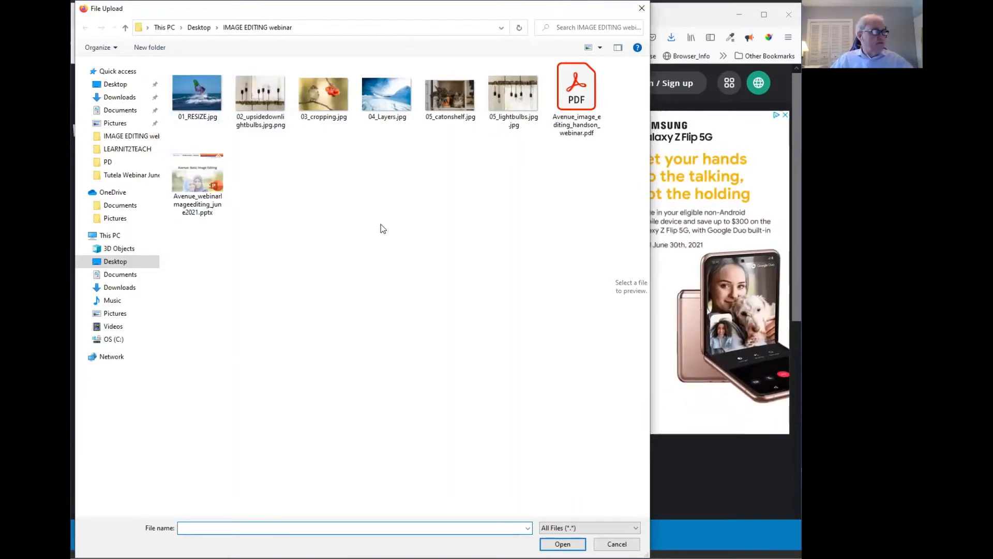
{"action": "left_click", "coordinate": [199, 104]}
{"action": "left_click_drag", "start_coordinate": [200, 103], "coordinate": [634, 286]}
{"action": "key", "text": "Return"}
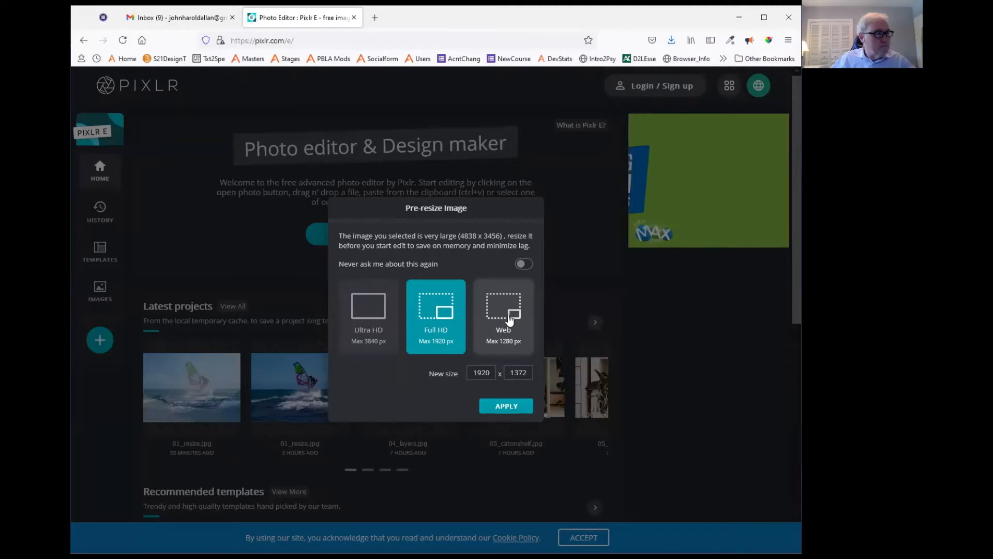
- Compare the Web and Ultra HD pre-resize presets and apply the Web preset at 1280 x 914 px
{"action": "left_click", "coordinate": [510, 314]}
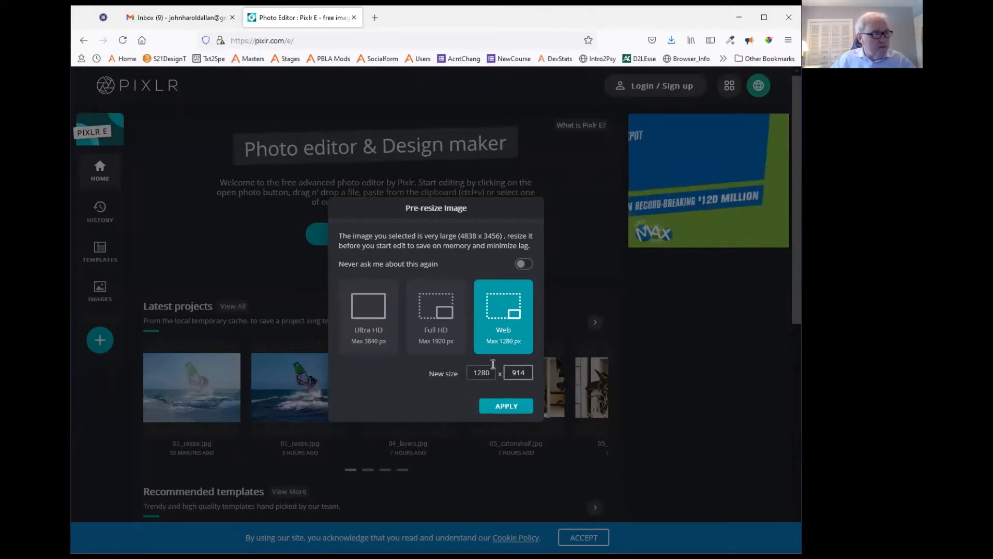
{"action": "left_click", "coordinate": [382, 335]}
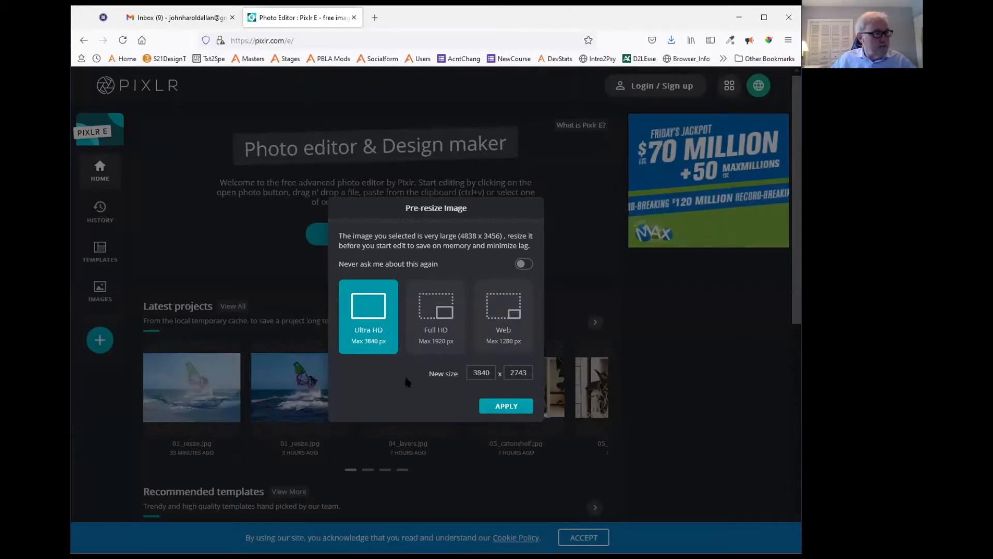
{"action": "left_click", "coordinate": [508, 337]}
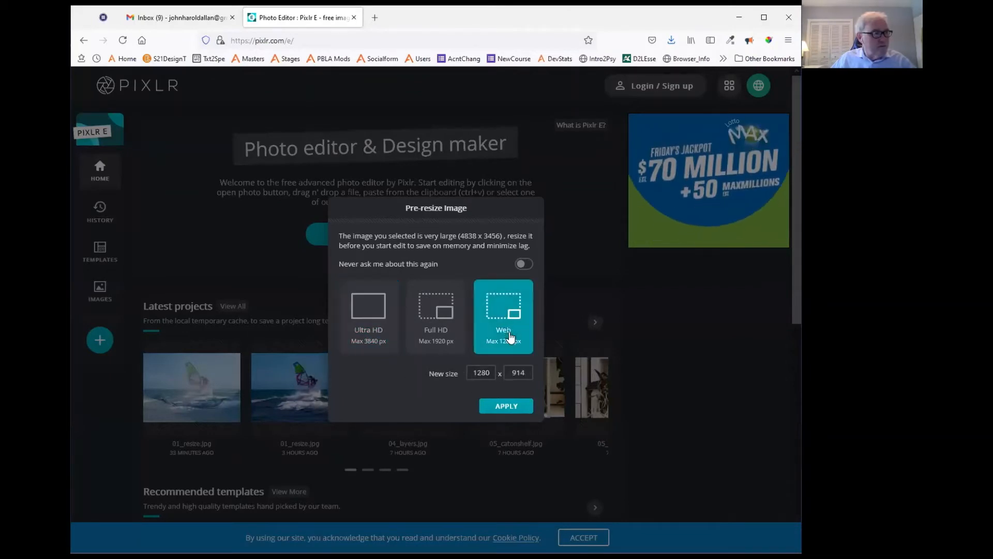
{"action": "left_click", "coordinate": [509, 407]}
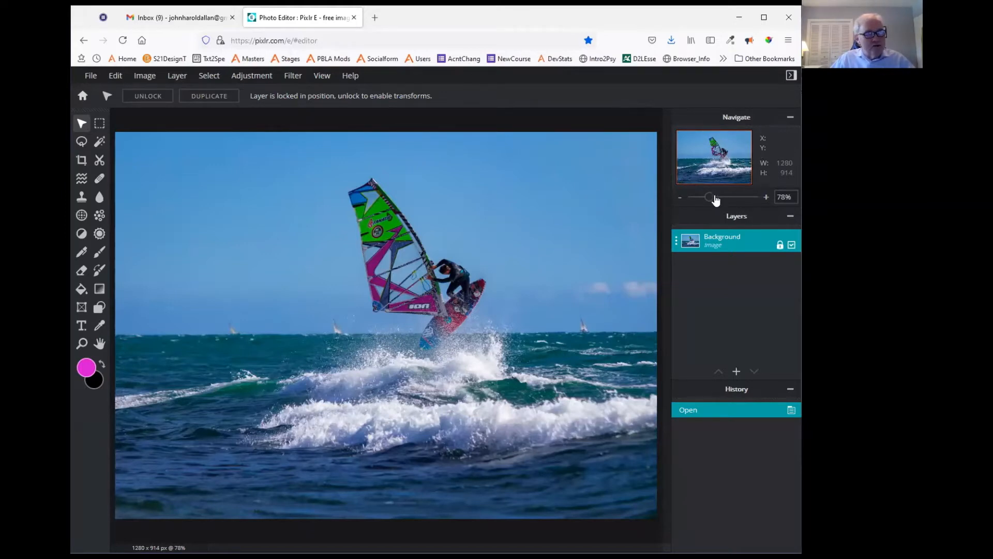
- Resize the windsurfer image to 700 x 500 px by setting its width to 700 with proportions constrained
{"action": "mouse_move", "coordinate": [709, 197]}
{"action": "left_mouse_down"}
{"action": "mouse_move", "coordinate": [745, 201]}
{"action": "mouse_move", "coordinate": [709, 203]}
{"action": "left_mouse_up"}
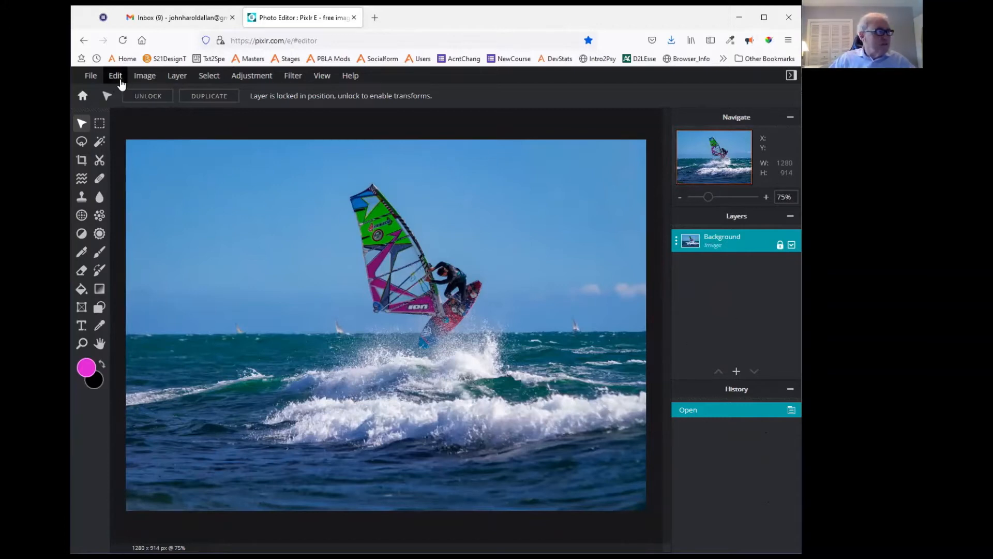
{"action": "left_click", "coordinate": [138, 81]}
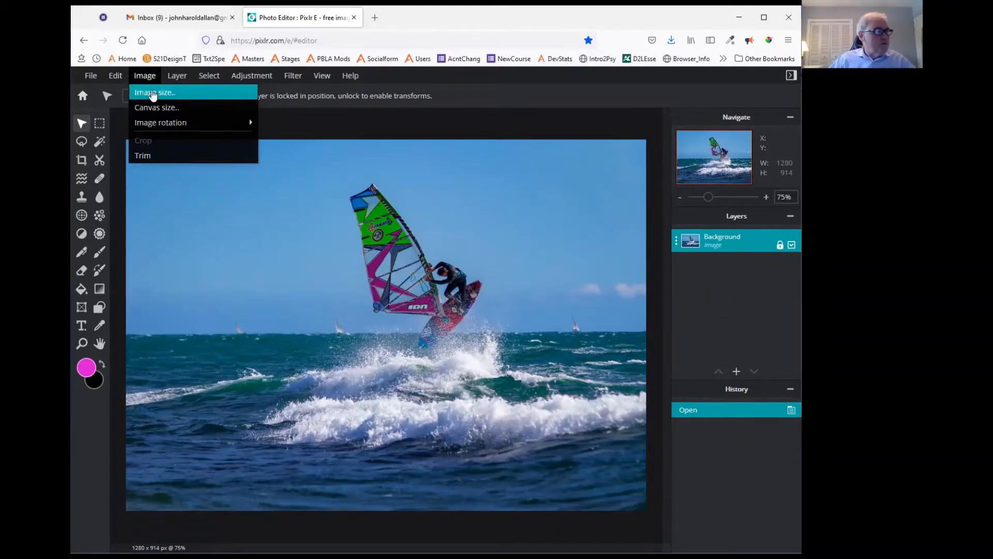
{"action": "left_click", "coordinate": [153, 93]}
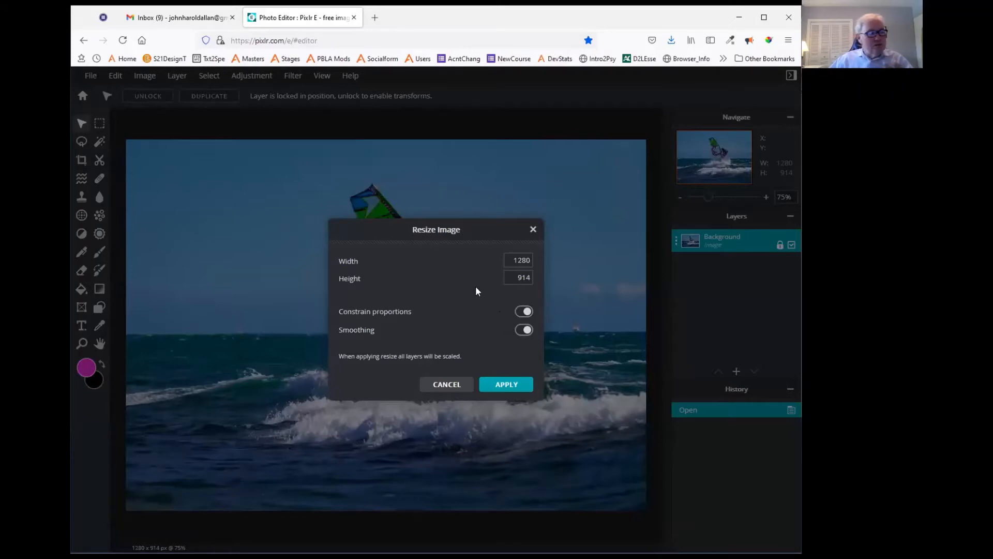
{"action": "double_click", "coordinate": [531, 261]}
{"action": "type", "text": "700"}
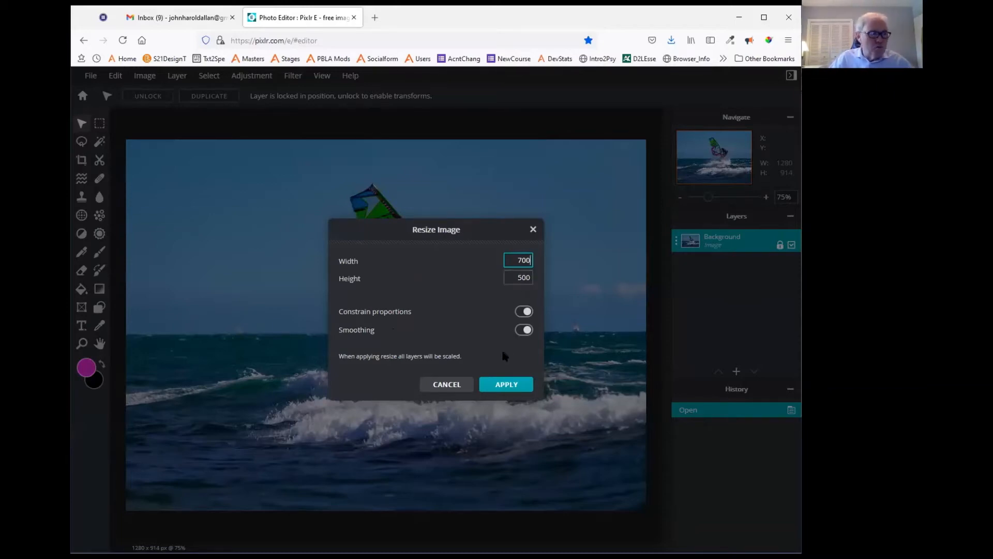
{"action": "left_click", "coordinate": [516, 391]}
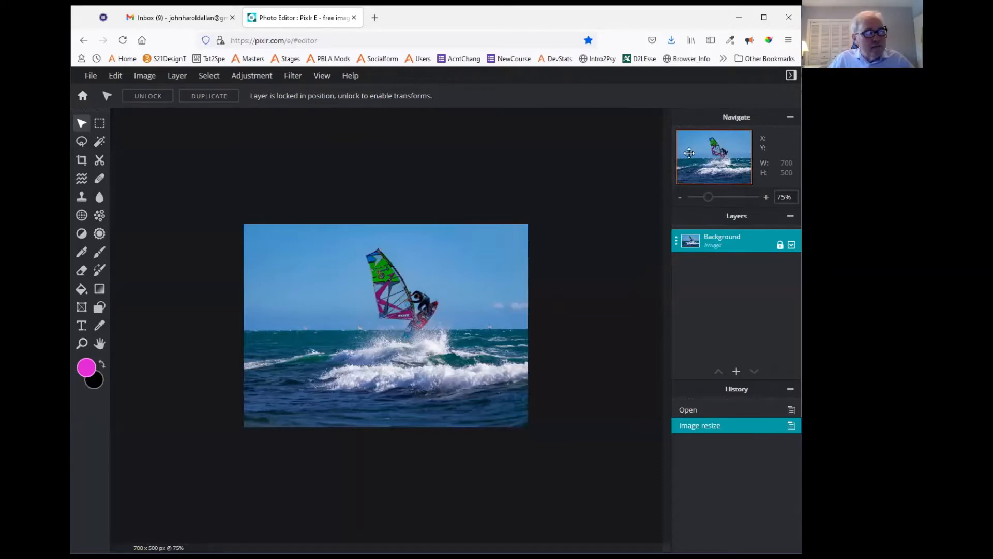
{"action": "left_click_drag", "start_coordinate": [707, 206], "coordinate": [720, 203]}
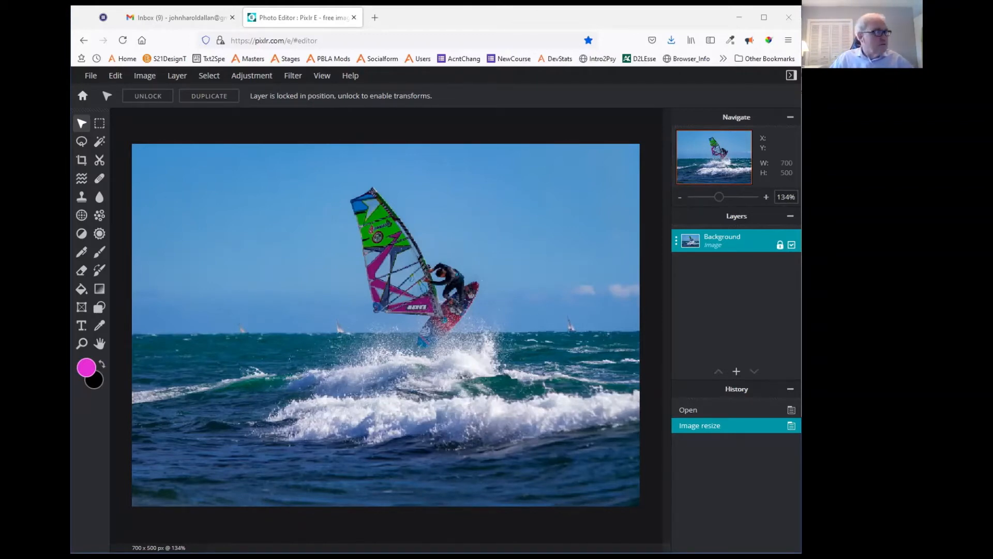
- Start saving the image as a JPG and try the medium, low, 85% and 92% quality settings
{"action": "left_click", "coordinate": [96, 80]}
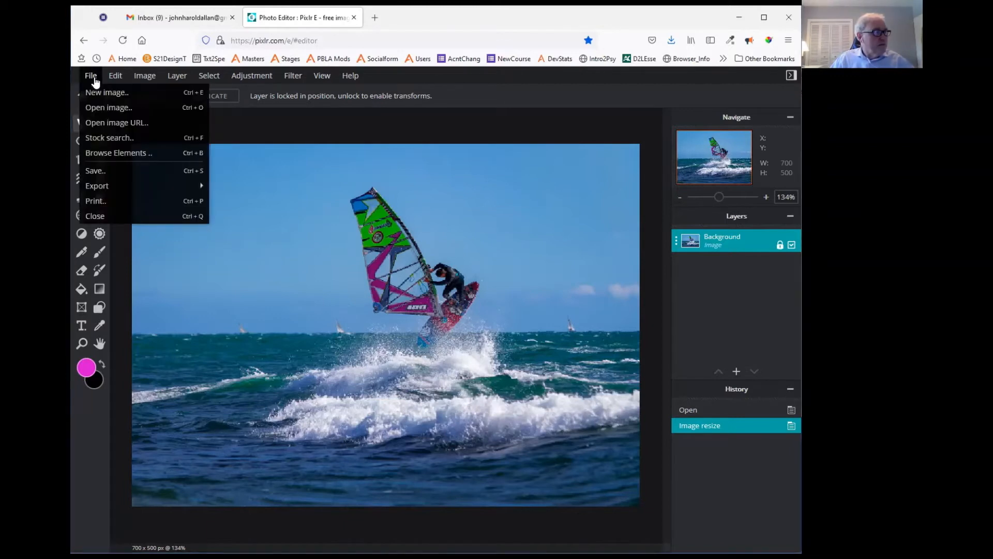
{"action": "left_click", "coordinate": [113, 170]}
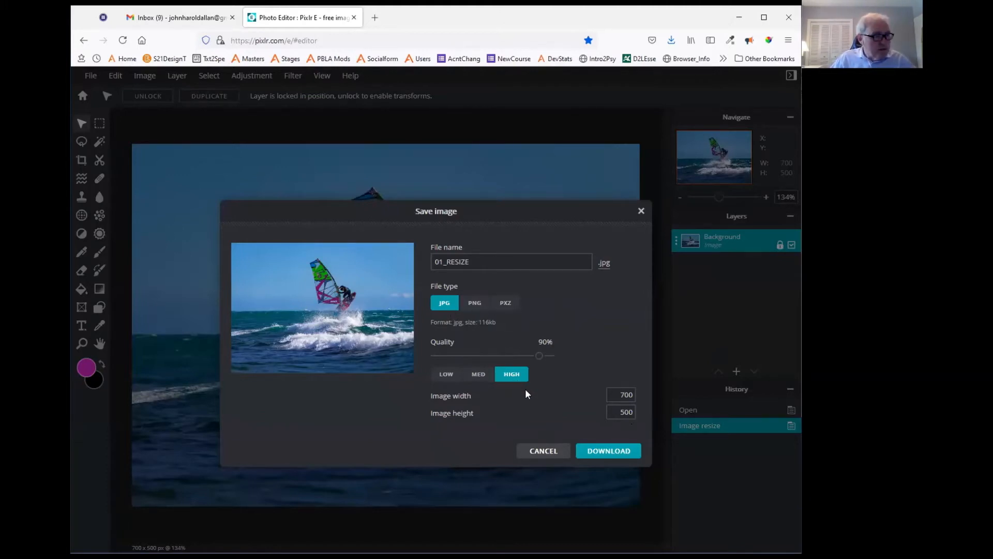
{"action": "left_click", "coordinate": [478, 373]}
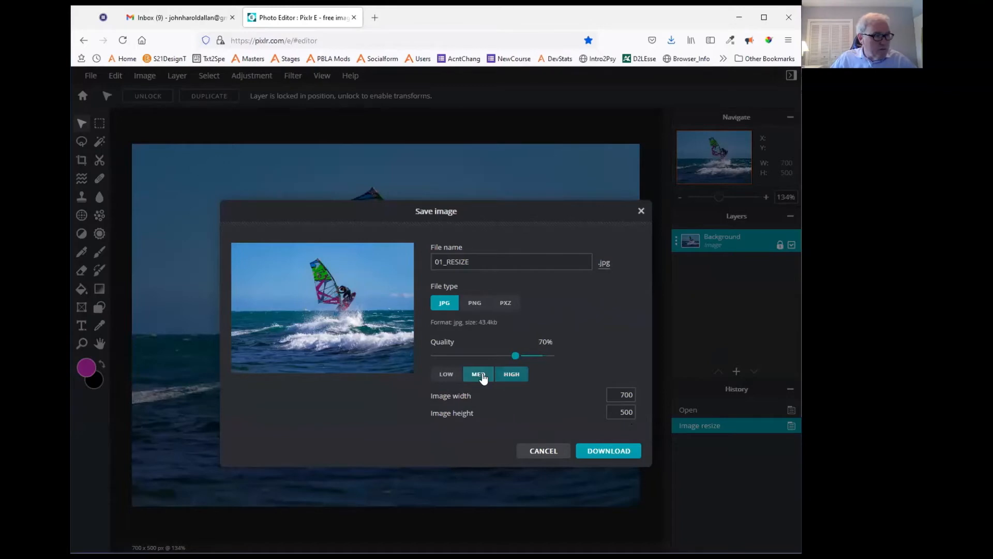
{"action": "left_click", "coordinate": [445, 376]}
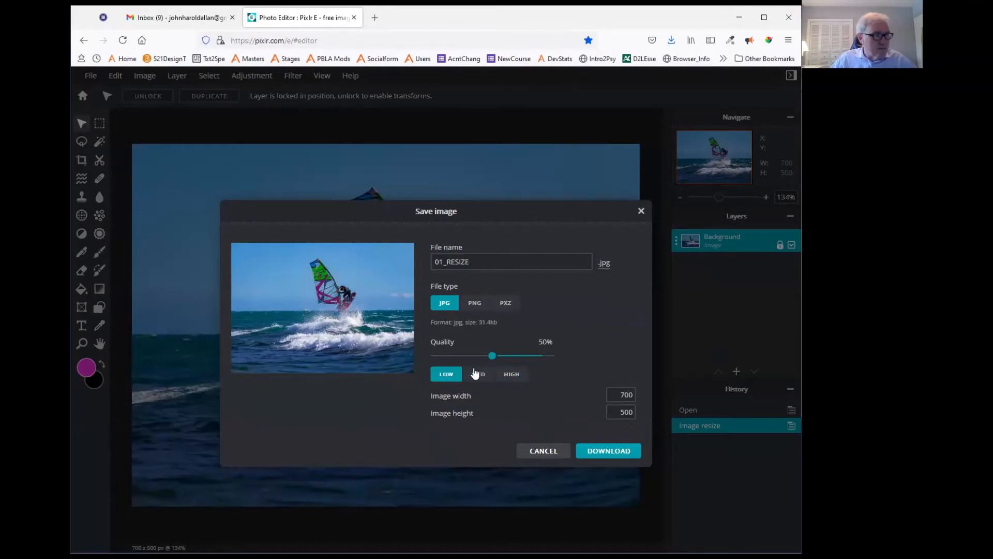
{"action": "left_click_drag", "start_coordinate": [492, 358], "coordinate": [534, 357]}
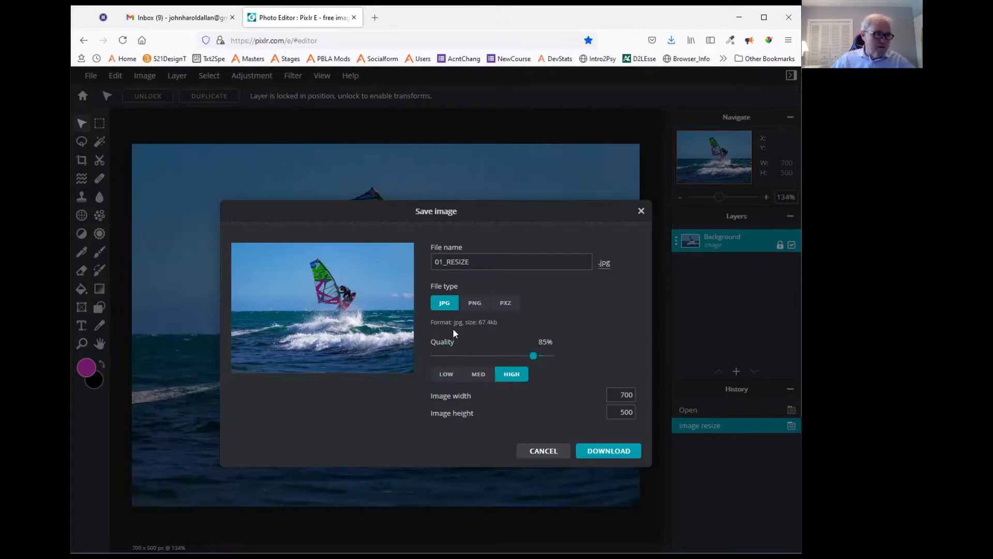
{"action": "left_click_drag", "start_coordinate": [533, 356], "coordinate": [542, 356]}
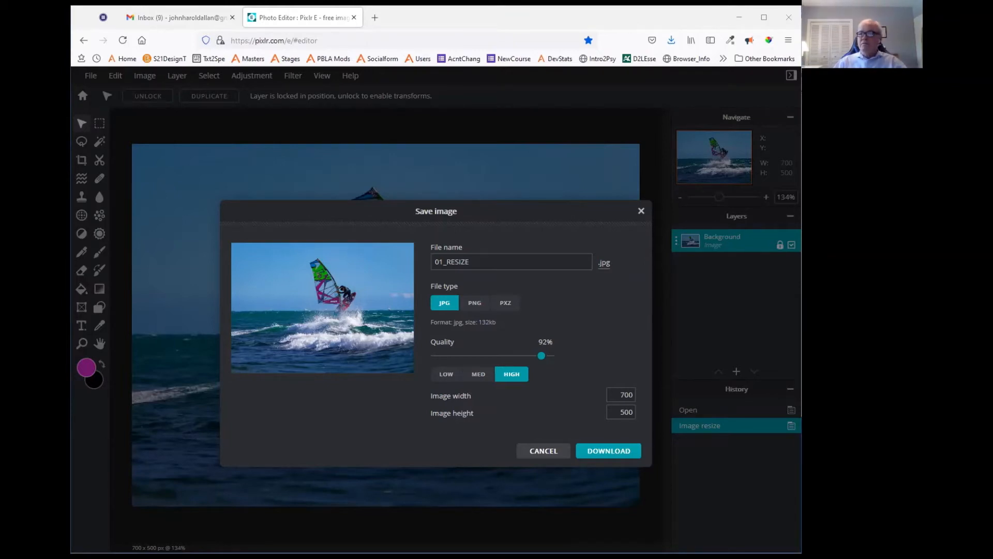
- Name the file being saved look_out_dude
{"action": "left_click", "coordinate": [488, 264]}
{"action": "left_click_drag", "start_coordinate": [508, 261], "coordinate": [403, 258]}
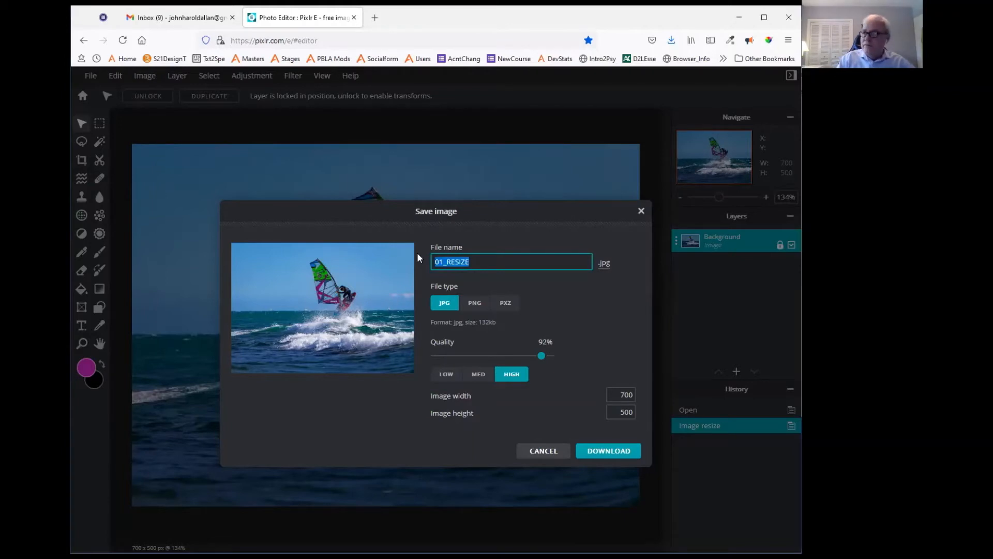
{"action": "type", "text": "look"}
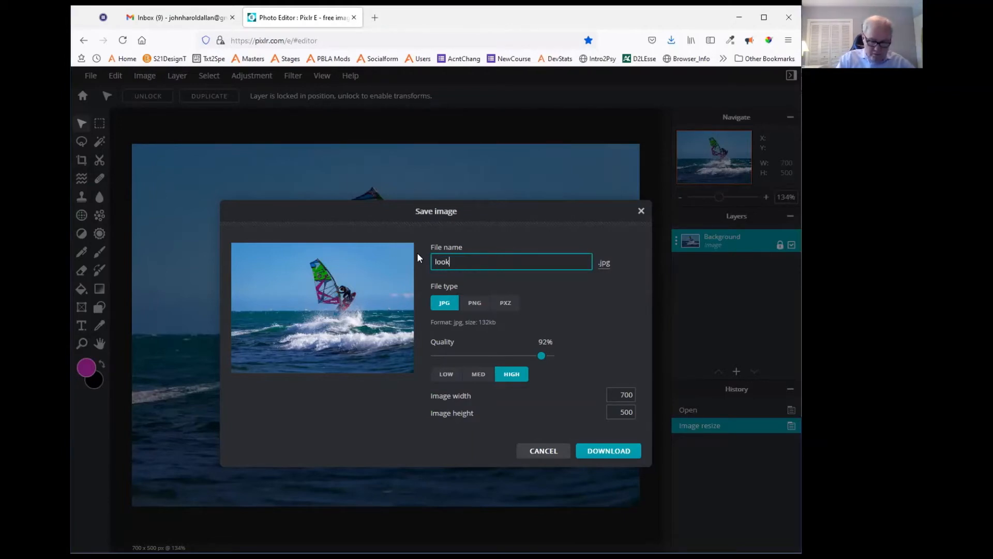
{"action": "type", "text": "_out_dude"}
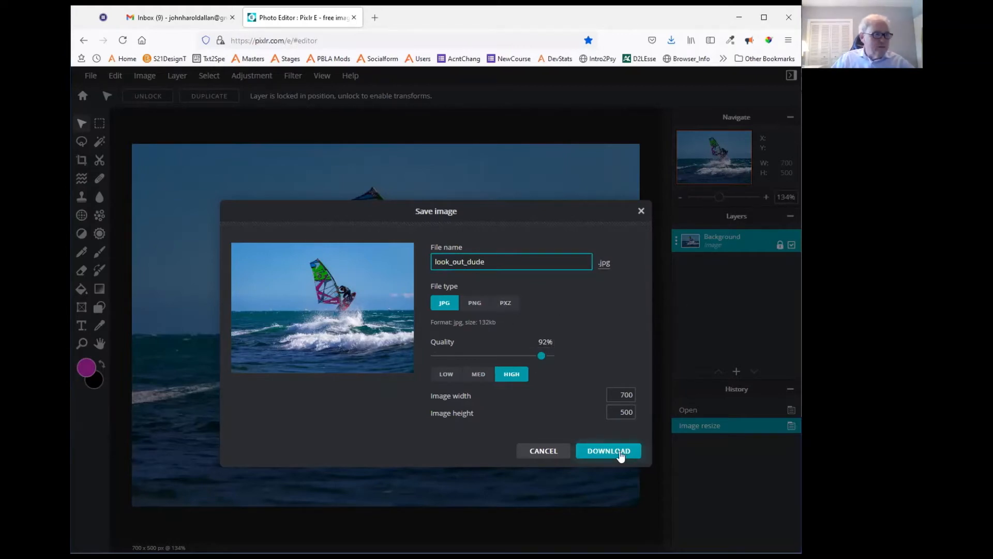
- Set the JPG quality to 82%, download the image as a saved file, and close the save dialog
{"action": "left_click_drag", "start_coordinate": [541, 357], "coordinate": [529, 356]}
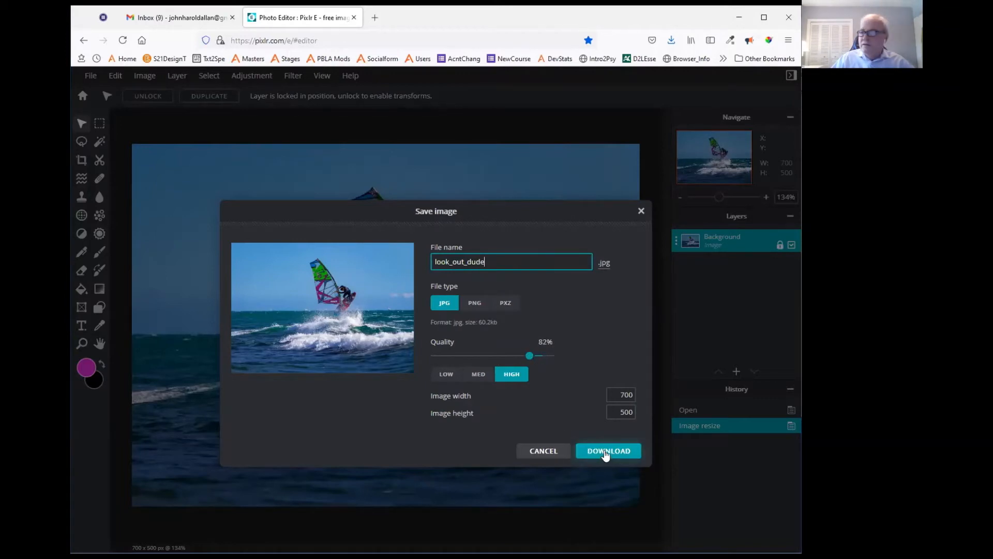
{"action": "left_click", "coordinate": [605, 452]}
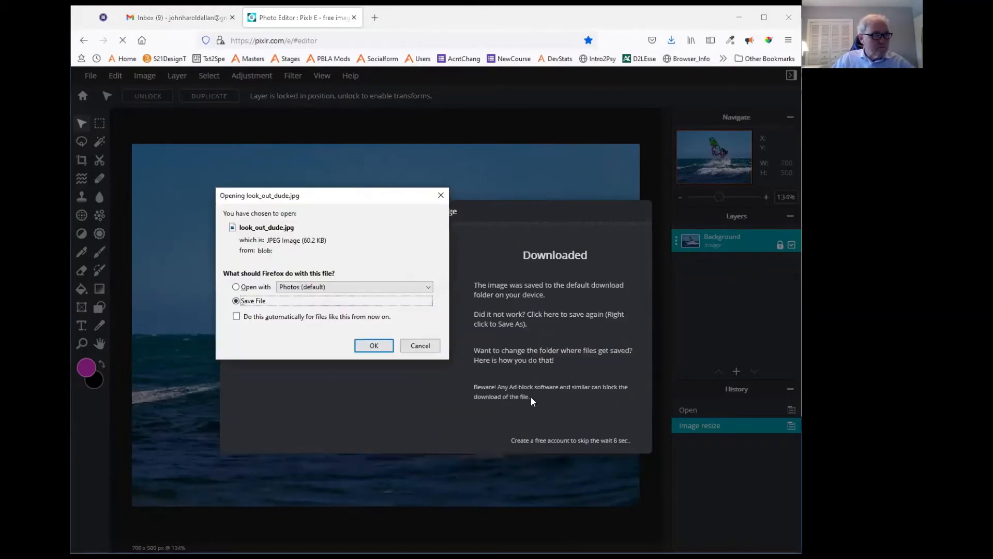
{"action": "left_click", "coordinate": [373, 346]}
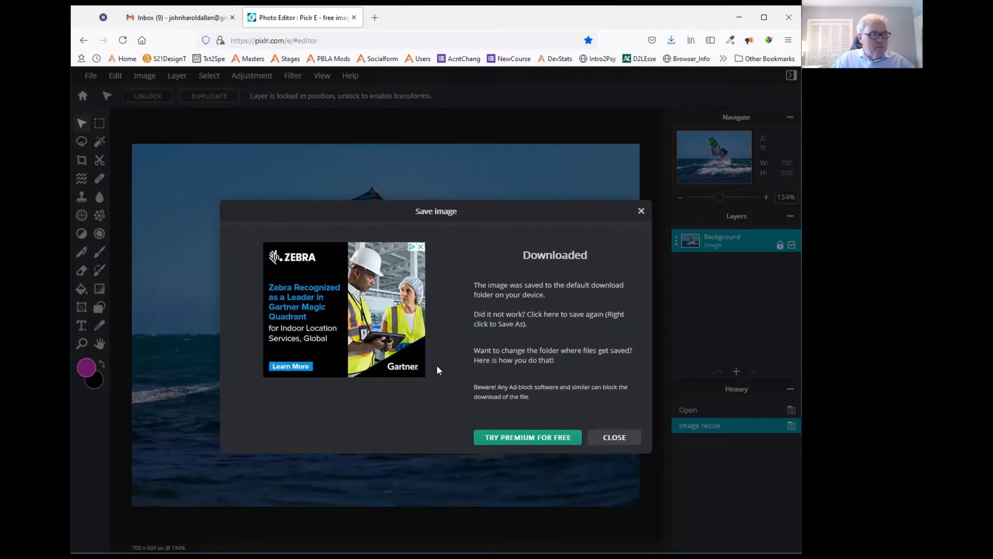
{"action": "left_click", "coordinate": [615, 439]}
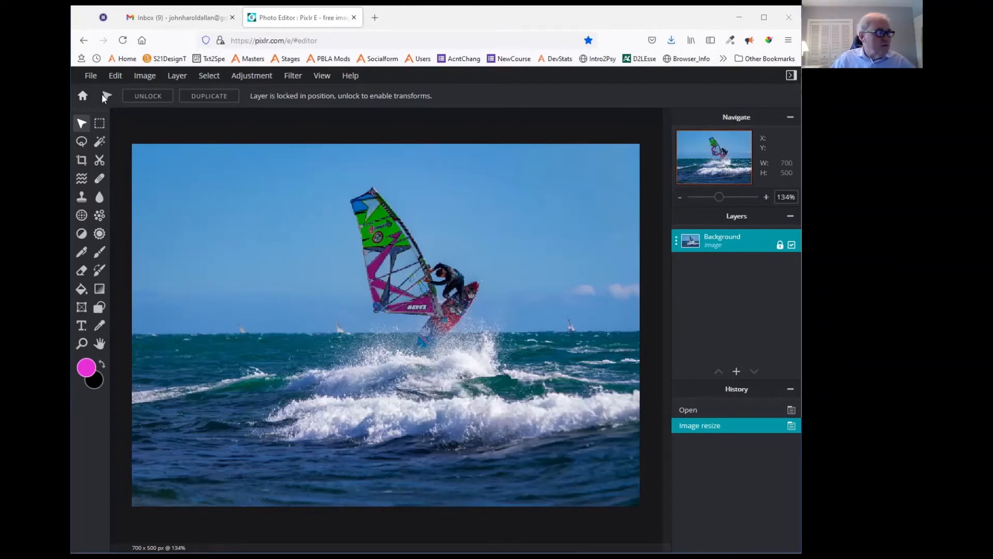
- Open the image 02_upsidedownlightbulbs.jpg.png from the IMAGE EDITING webinar folder
{"action": "left_click", "coordinate": [93, 82]}
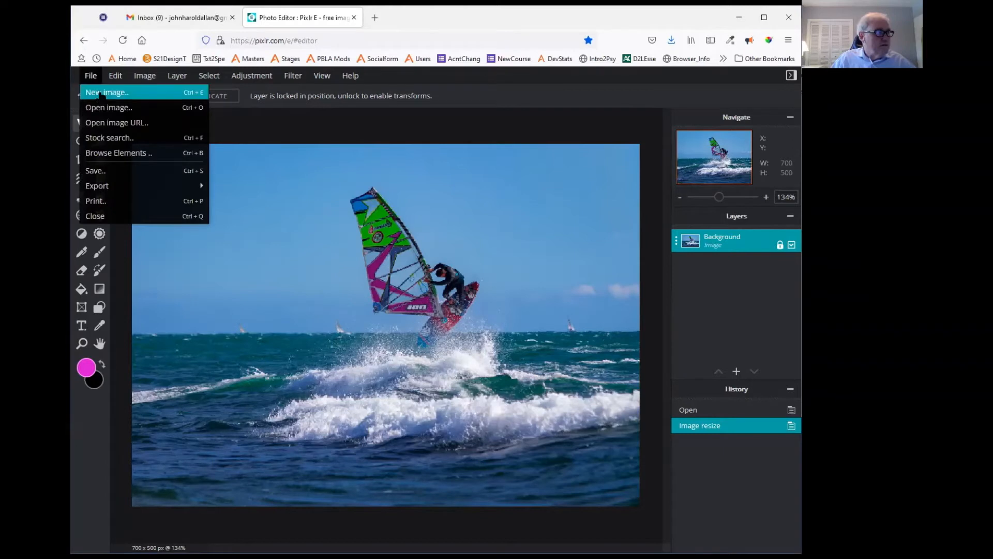
{"action": "left_click", "coordinate": [106, 110]}
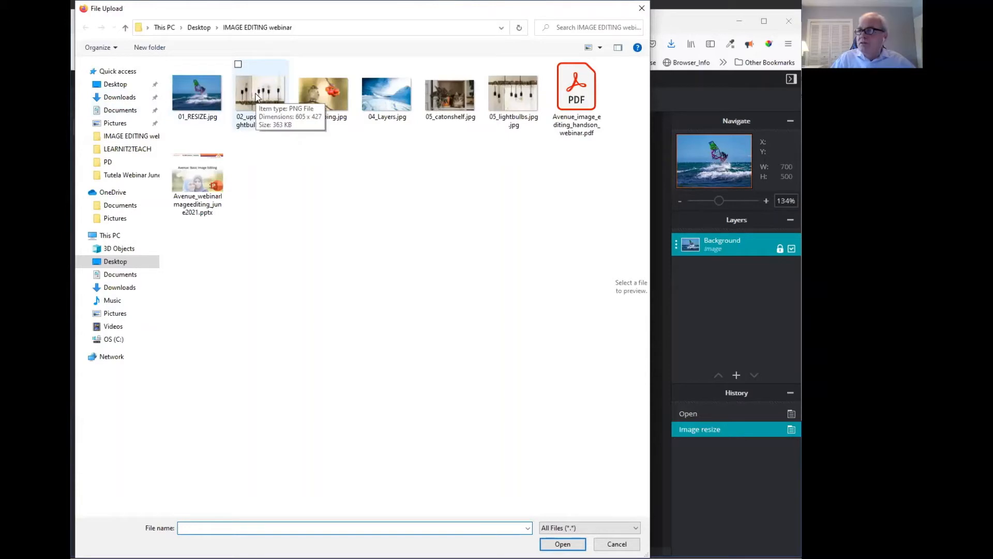
{"action": "left_click", "coordinate": [256, 97]}
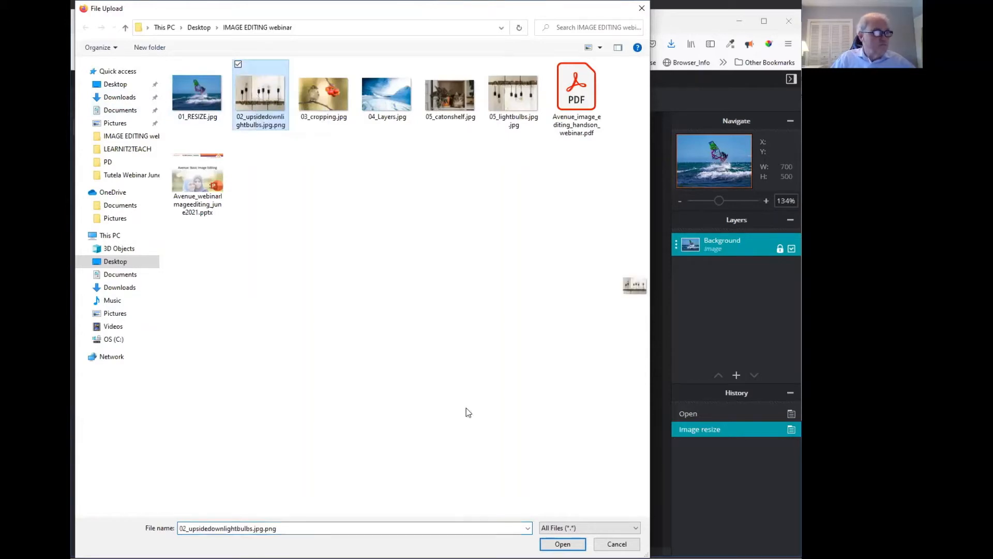
{"action": "left_click", "coordinate": [561, 543]}
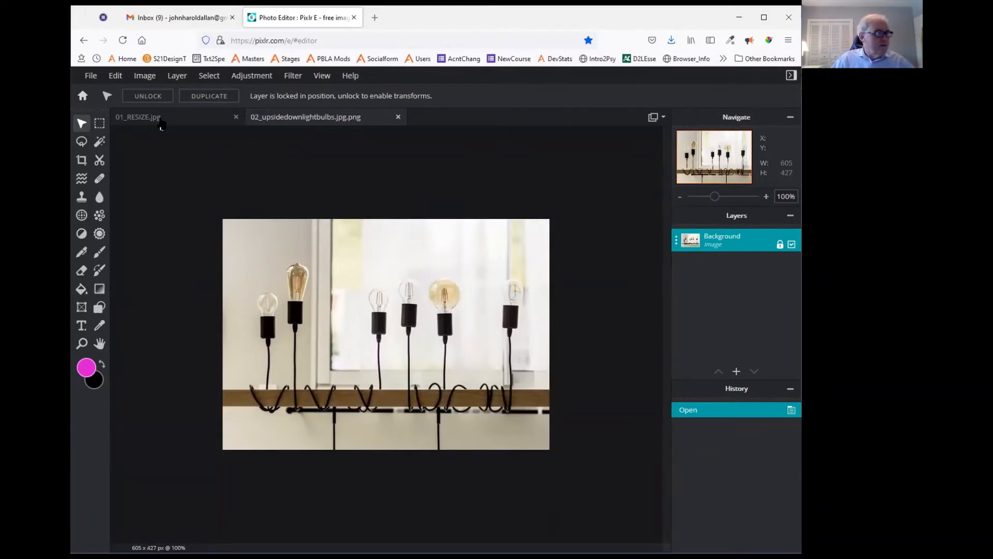
- Try rotating the light bulbs image left (counterclockwise), and undo the rotation
{"action": "left_click", "coordinate": [145, 77]}
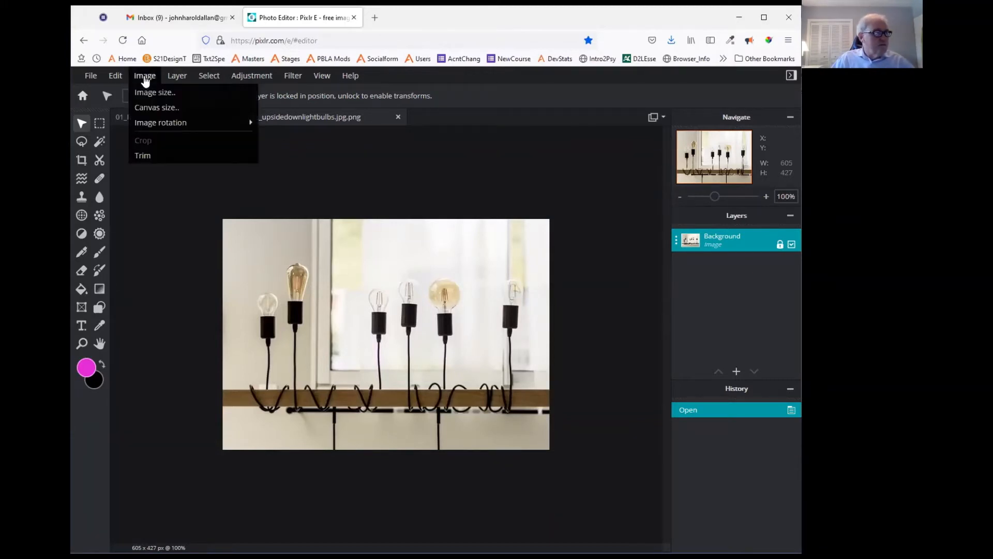
{"action": "mouse_move", "coordinate": [191, 124]}
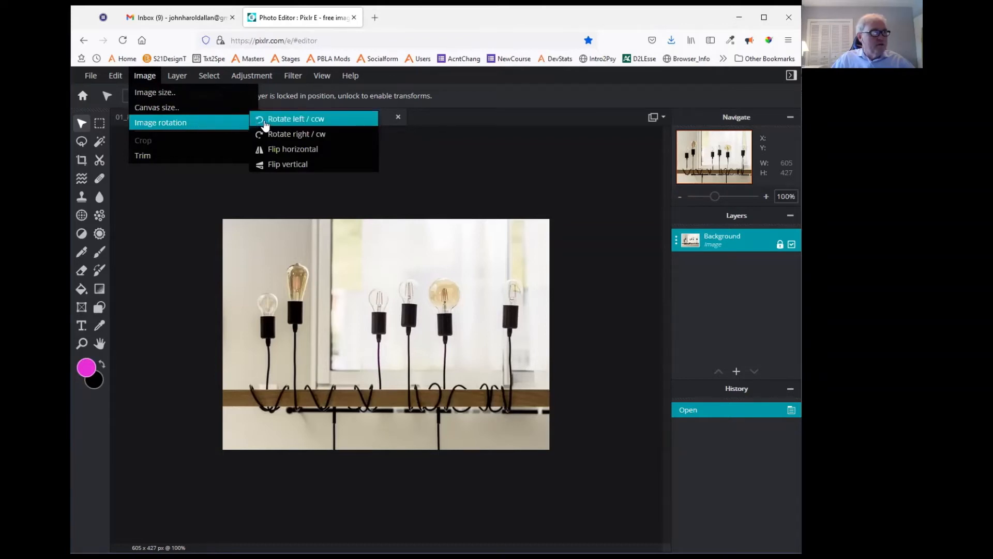
{"action": "left_click", "coordinate": [327, 120]}
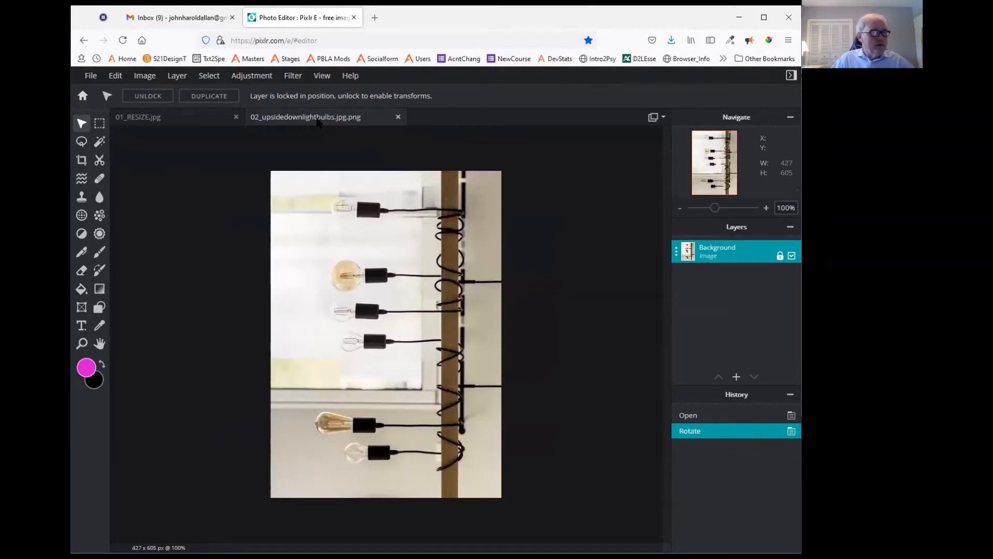
{"action": "left_click", "coordinate": [116, 76]}
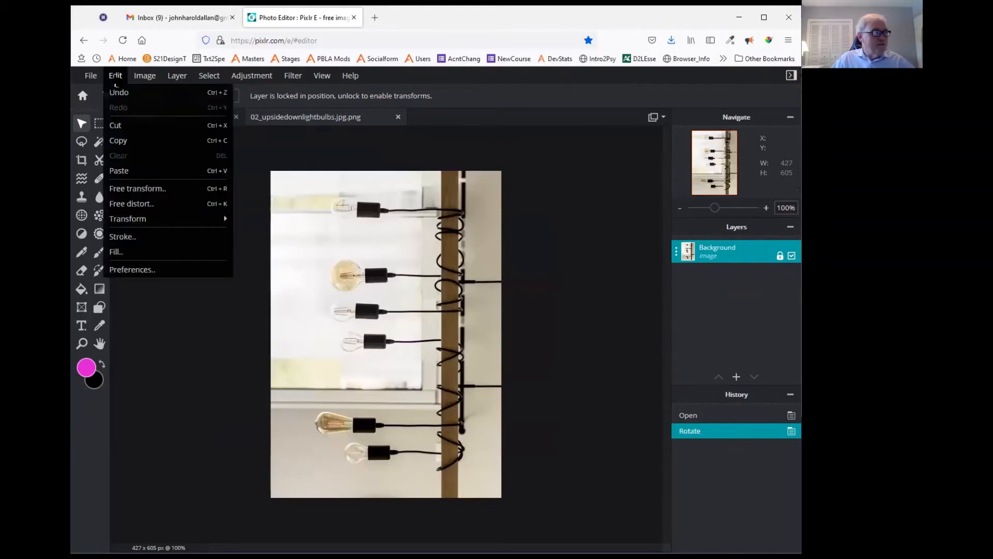
{"action": "left_click", "coordinate": [127, 94]}
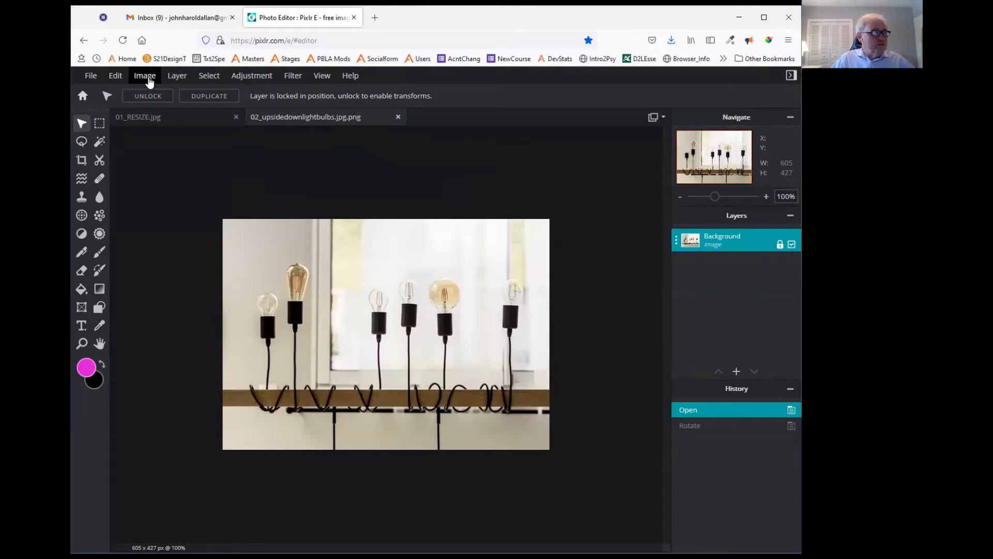
- Flip the upside-down light bulbs image vertically so that the bulbs hang downward
{"action": "left_click", "coordinate": [149, 80]}
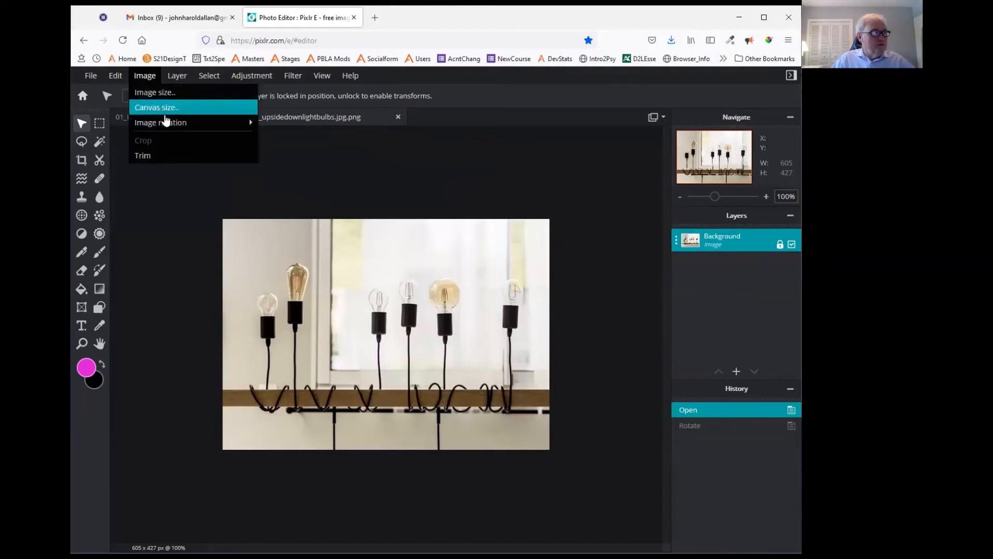
{"action": "mouse_move", "coordinate": [168, 123]}
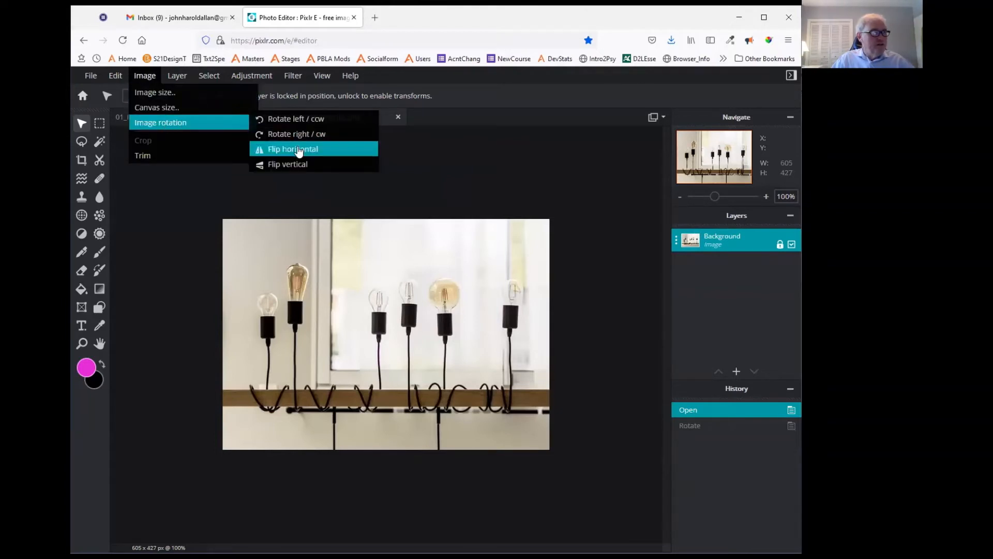
{"action": "left_click", "coordinate": [329, 169]}
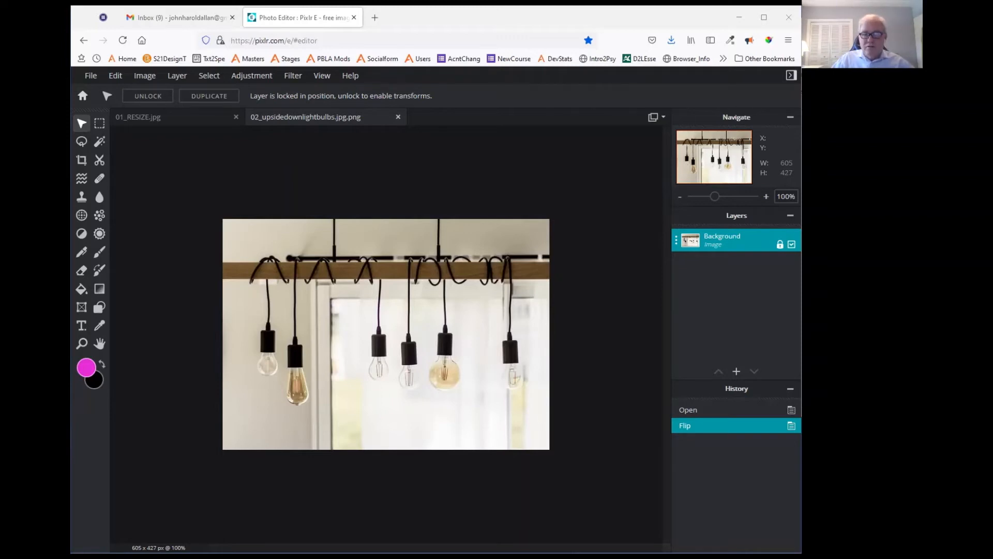
- Open the image 03_cropping.jpg from the IMAGE EDITING webinar folder
{"action": "left_click", "coordinate": [90, 77]}
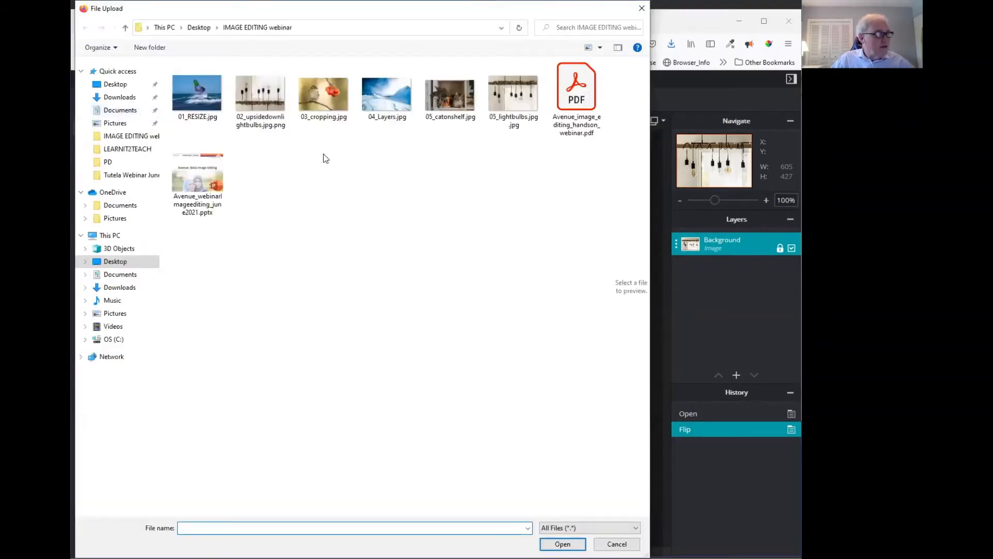
{"action": "left_click", "coordinate": [322, 98]}
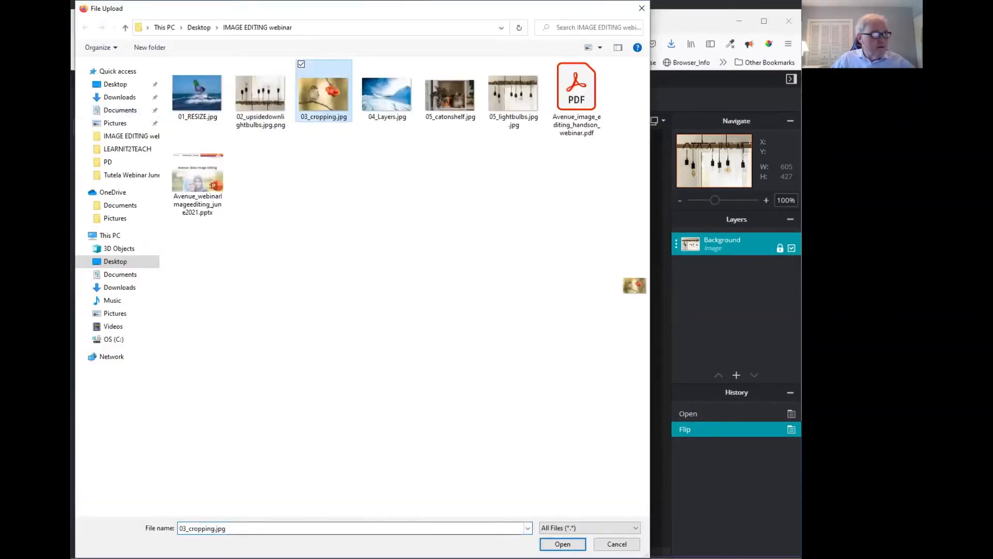
{"action": "left_click", "coordinate": [563, 544]}
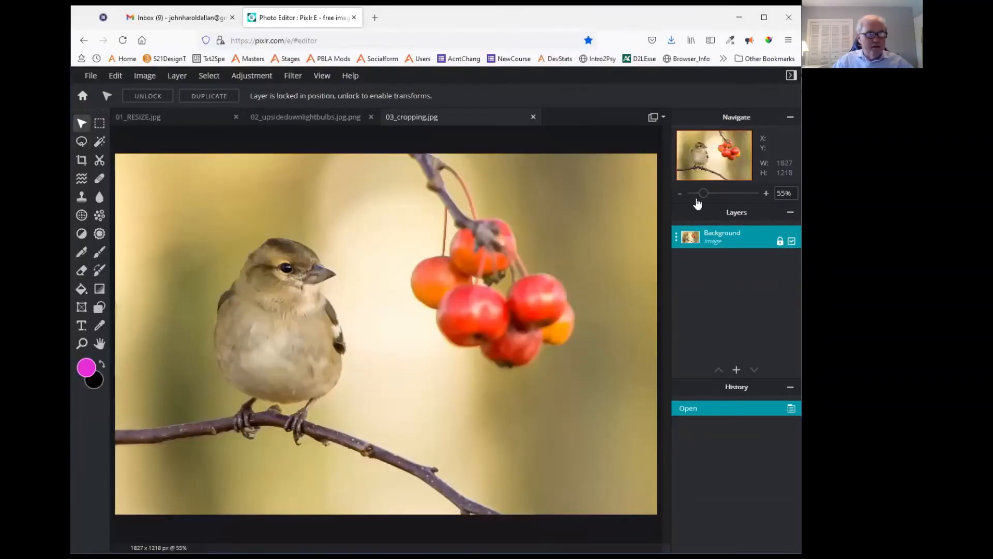
- Crop the photo to about 750 by 1017 px around the bird on its branch, excluding the red berries
{"action": "left_click_drag", "start_coordinate": [703, 194], "coordinate": [698, 194]}
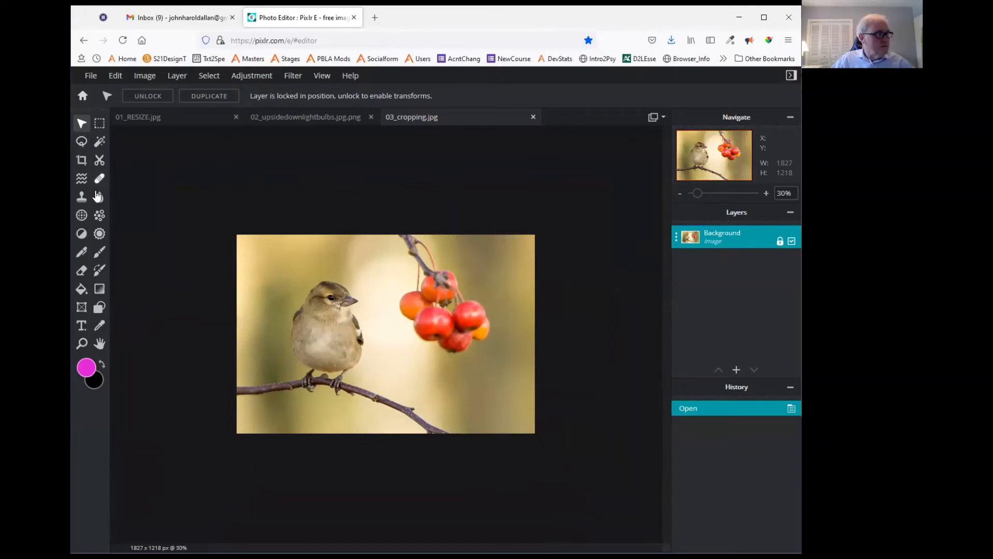
{"action": "left_click", "coordinate": [81, 163]}
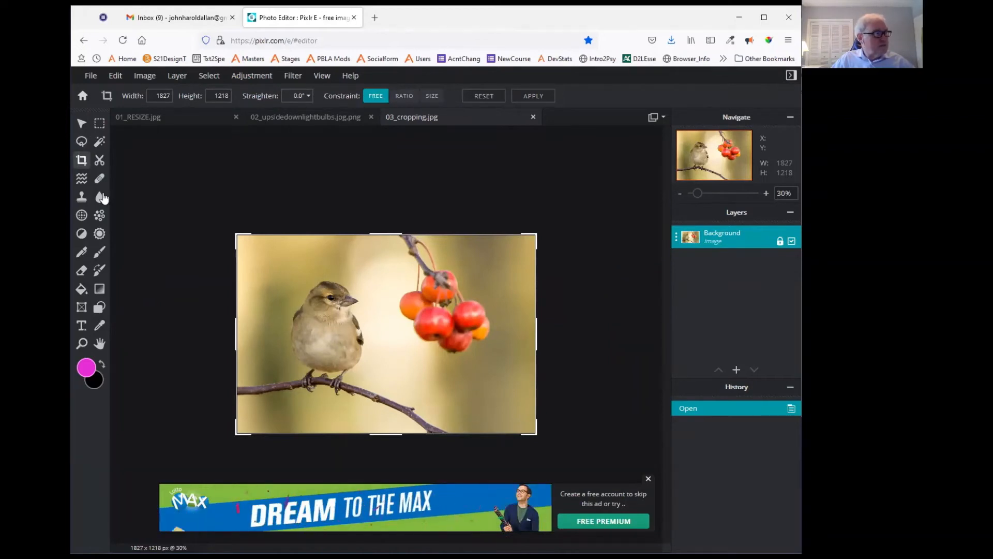
{"action": "left_click", "coordinate": [82, 201]}
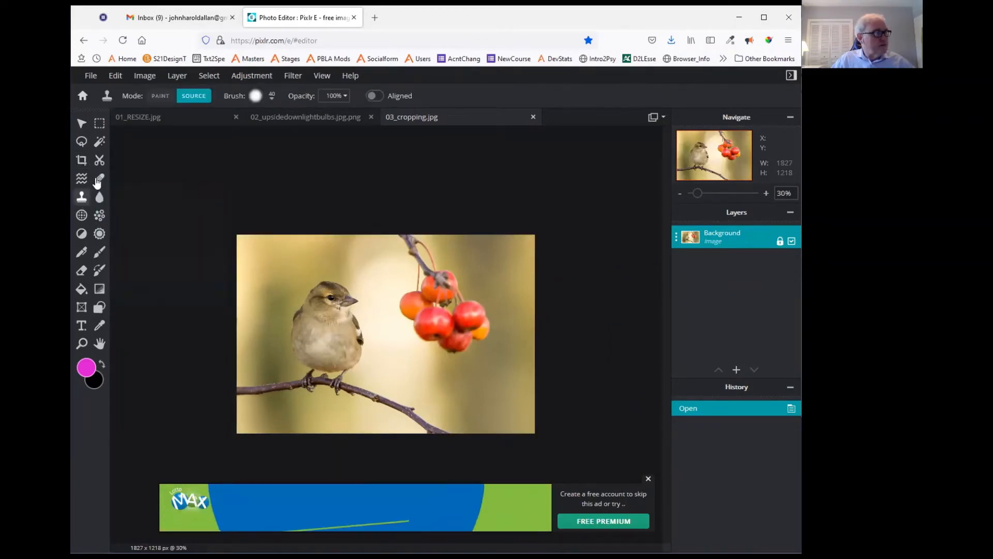
{"action": "left_click", "coordinate": [100, 160]}
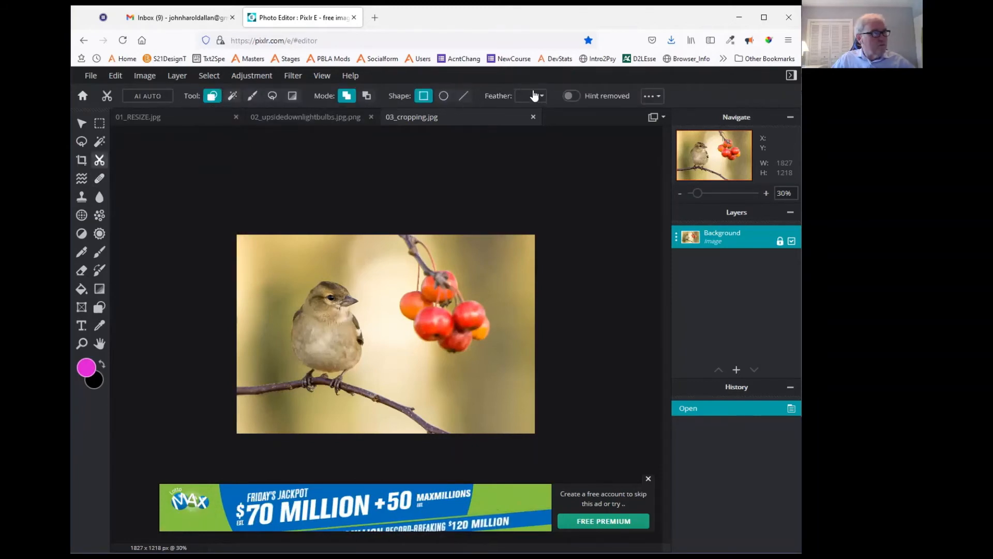
{"action": "left_click", "coordinate": [81, 162]}
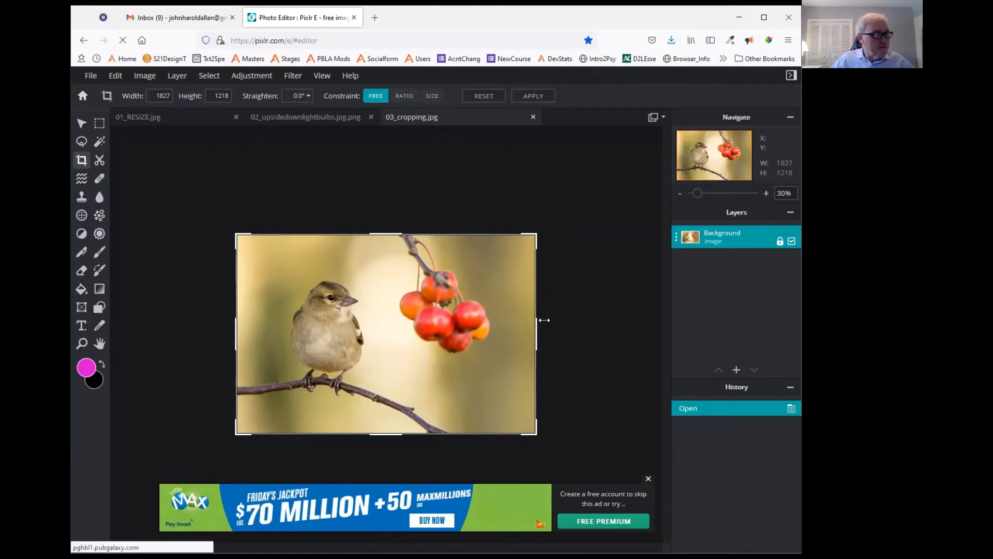
{"action": "left_click_drag", "start_coordinate": [539, 324], "coordinate": [379, 315]}
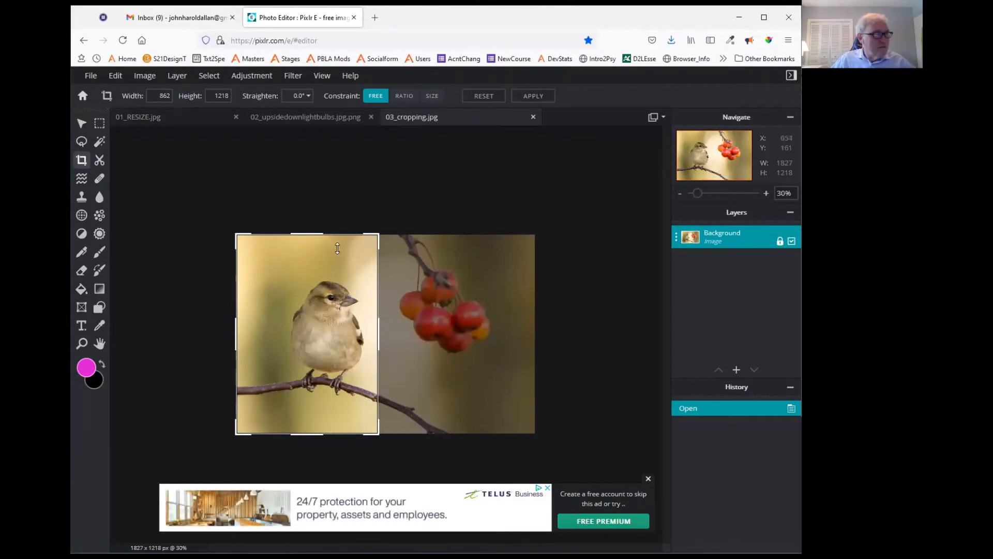
{"action": "left_click_drag", "start_coordinate": [233, 336], "coordinate": [254, 337]}
{"action": "left_click_drag", "start_coordinate": [328, 233], "coordinate": [327, 268]}
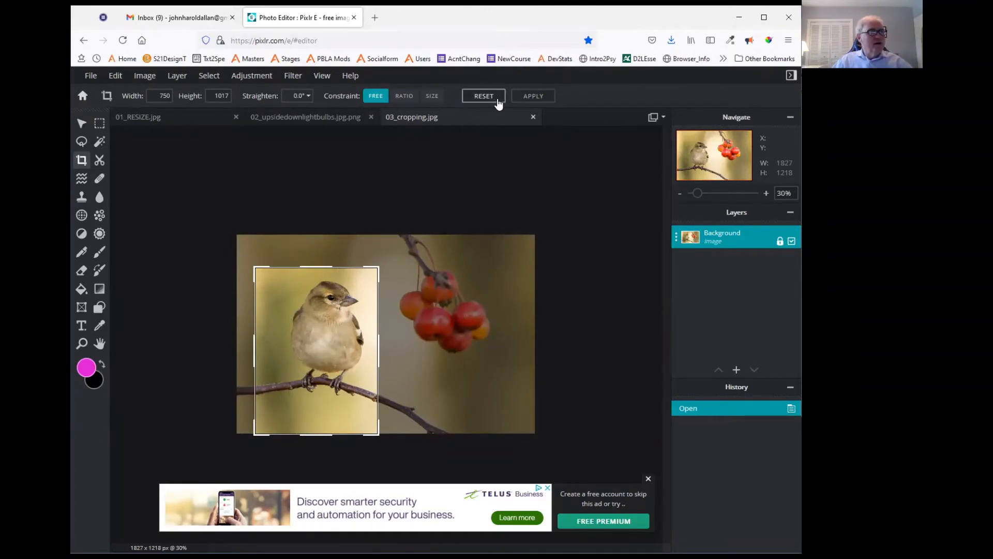
{"action": "left_click", "coordinate": [533, 96]}
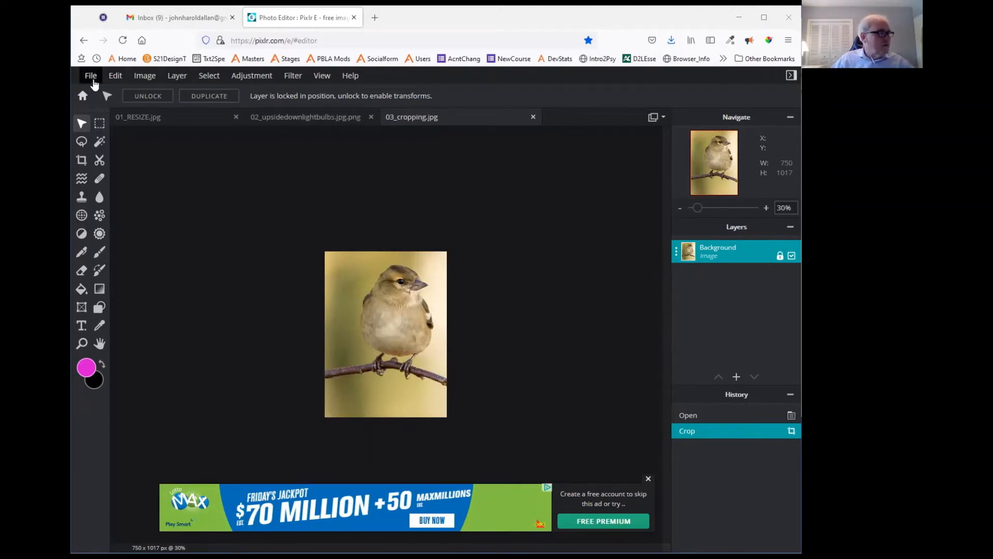
- Open 04_Layers.jpg from the IMAGE EDITING webinar folder, pre-resizing it to the Web size of 1280 x 853 px
{"action": "left_click", "coordinate": [95, 85]}
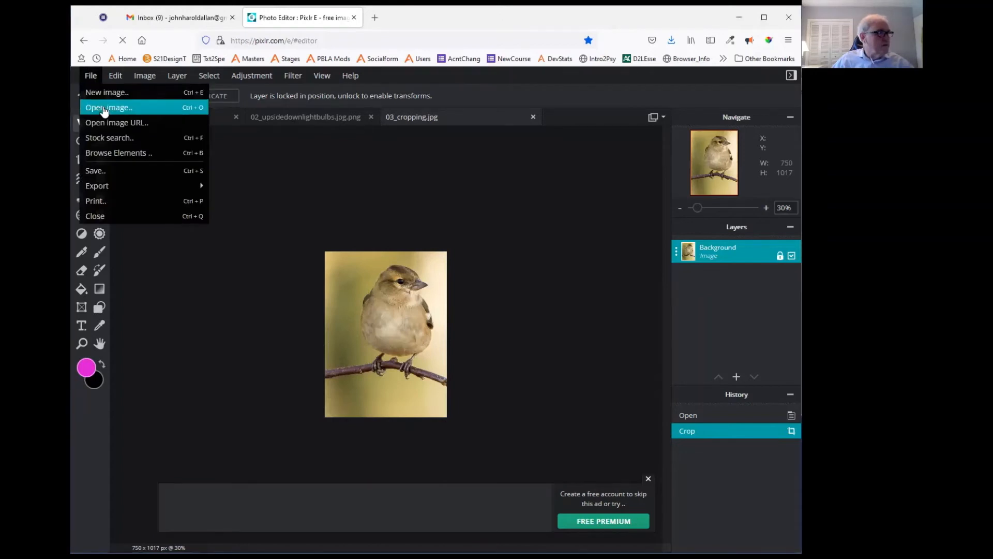
{"action": "left_click", "coordinate": [102, 105]}
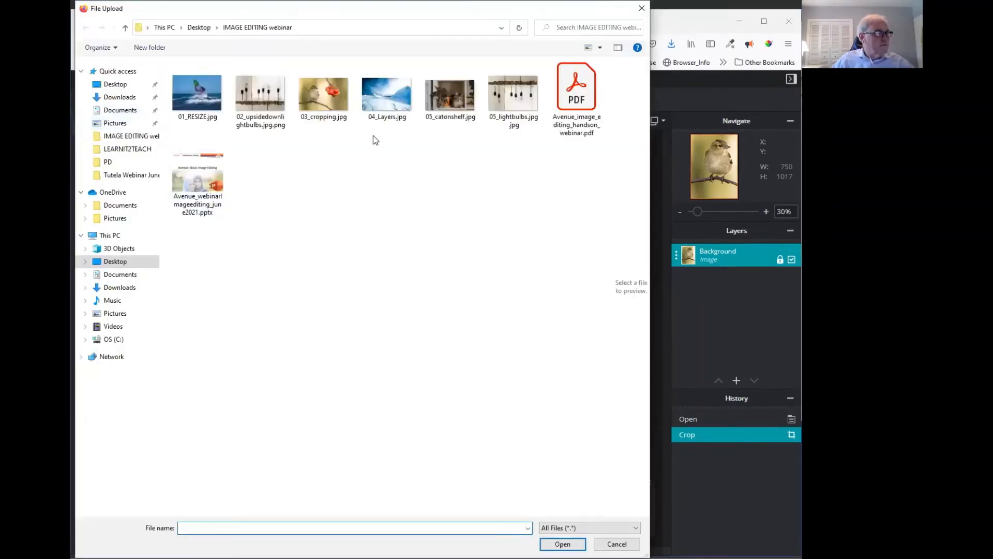
{"action": "left_click", "coordinate": [388, 107]}
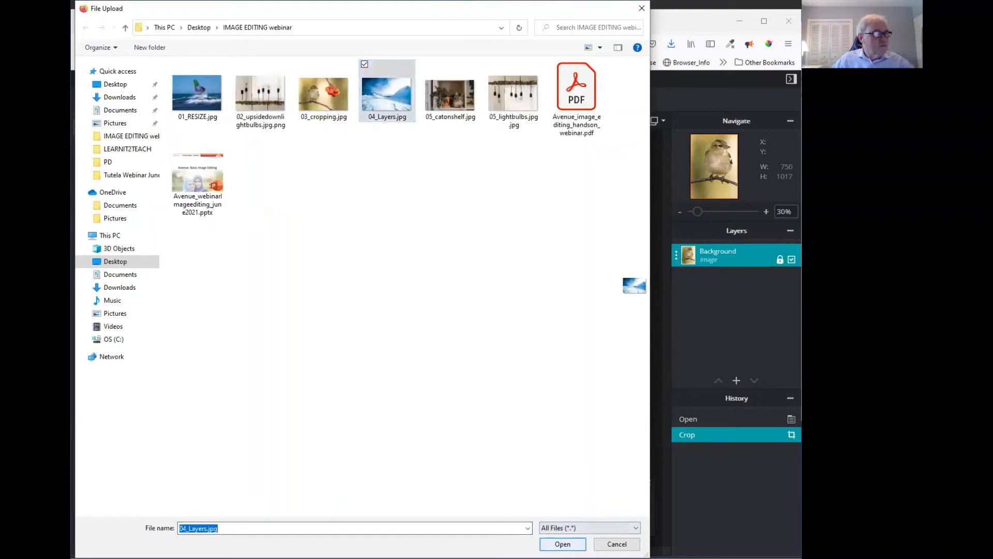
{"action": "left_click", "coordinate": [562, 541]}
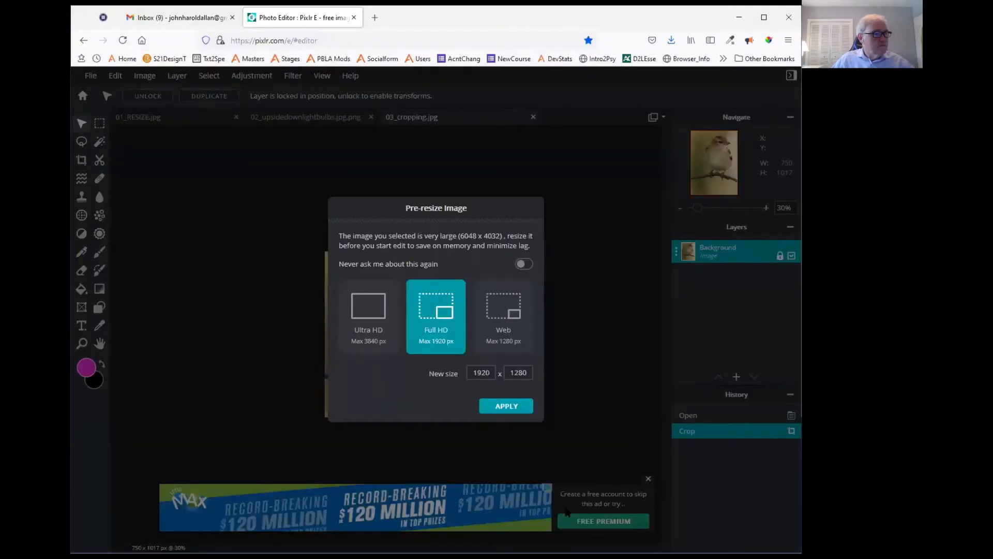
{"action": "left_click", "coordinate": [505, 313]}
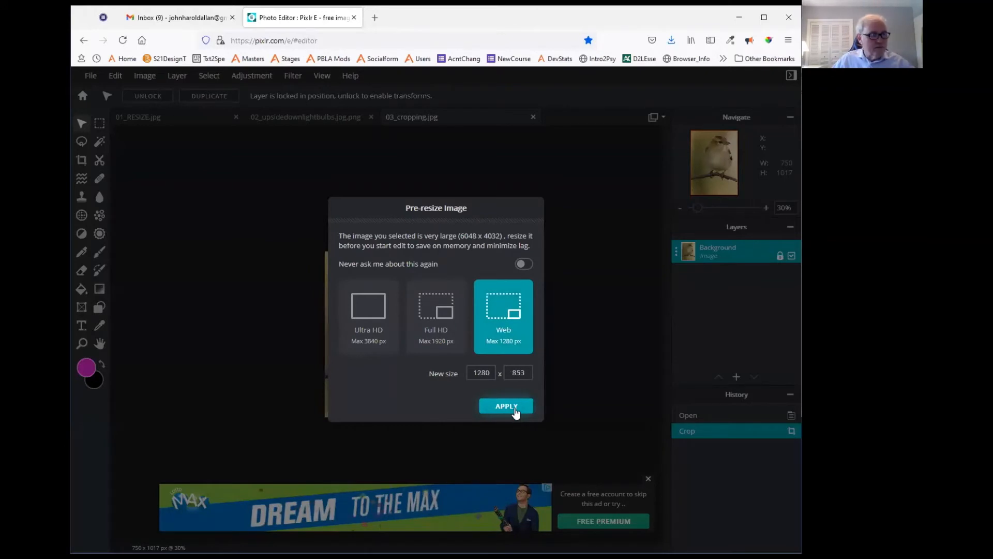
{"action": "left_click", "coordinate": [514, 407]}
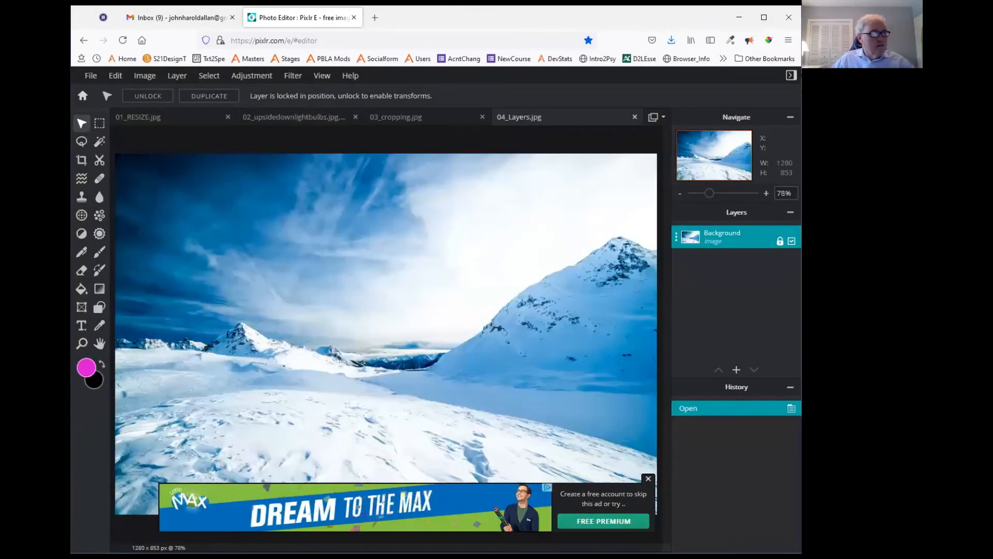
- Unlock the position of the snowy landscape's Background layer in its layer settings
{"action": "left_click_drag", "start_coordinate": [709, 196], "coordinate": [703, 197]}
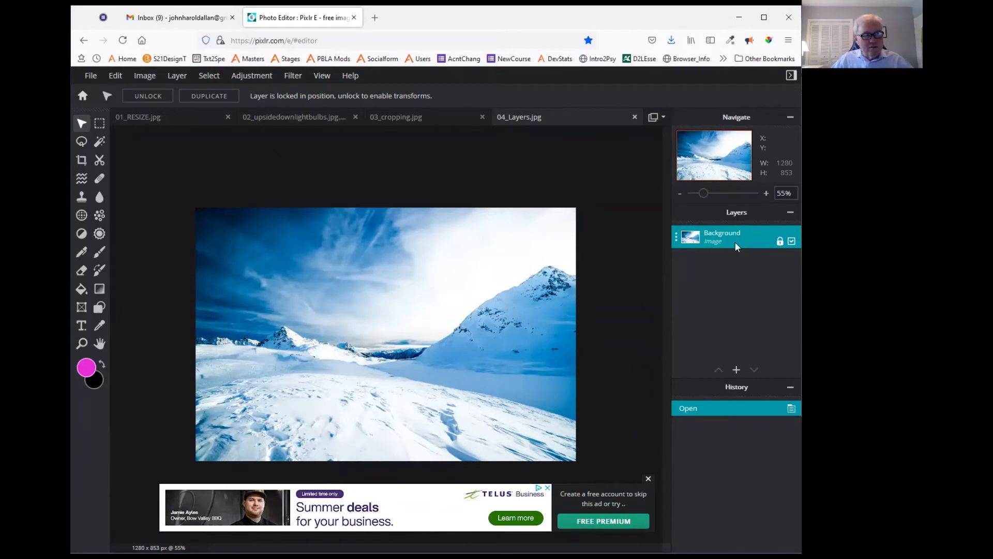
{"action": "left_click", "coordinate": [676, 242]}
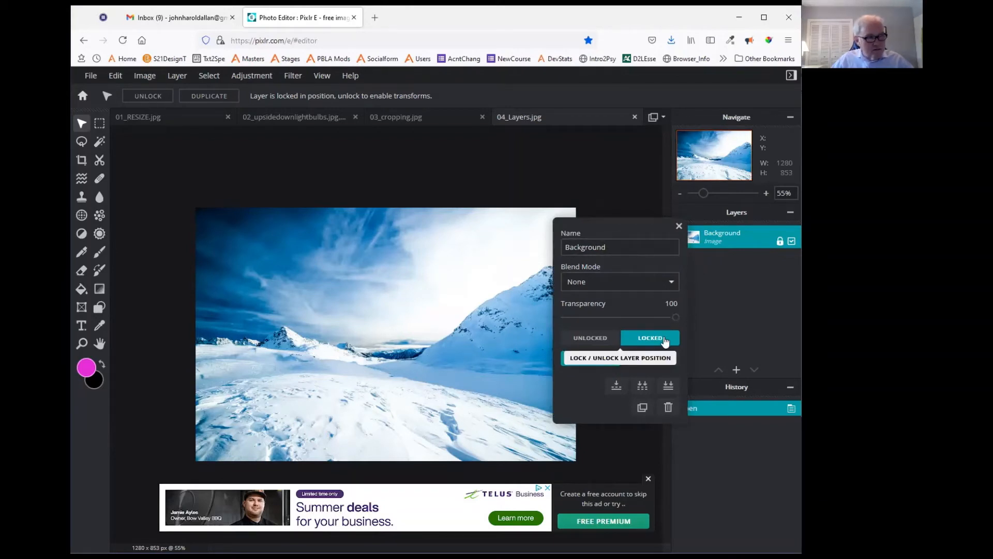
{"action": "left_click", "coordinate": [590, 339]}
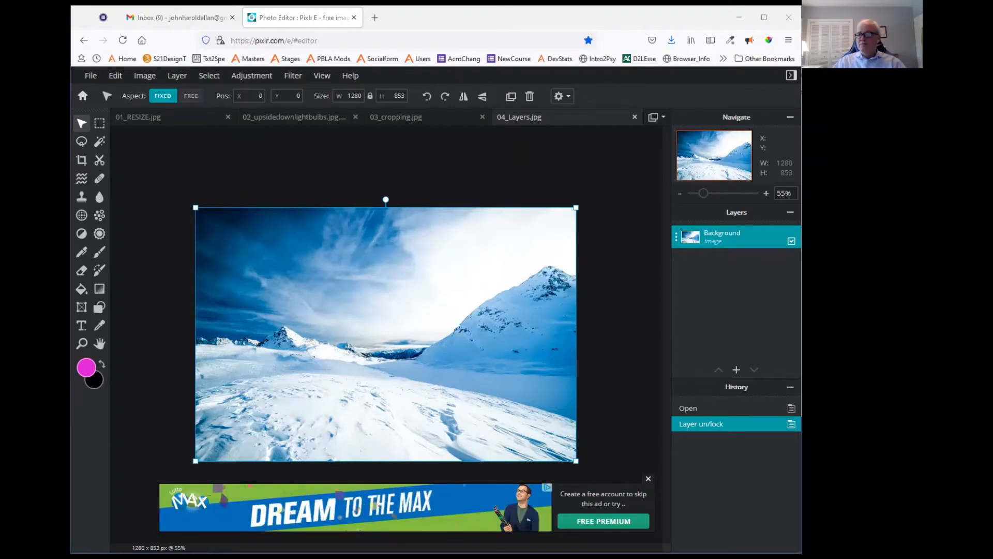
- Try Magic Wand selections on the bright sky with a tolerance of 32 and with a tolerance of 144
{"action": "left_click", "coordinate": [99, 141]}
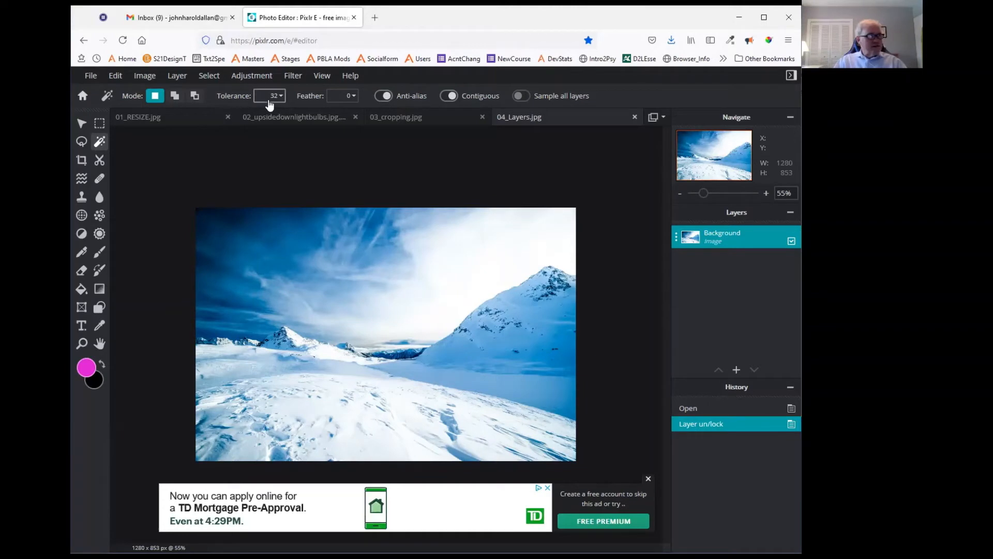
{"action": "left_click", "coordinate": [481, 259]}
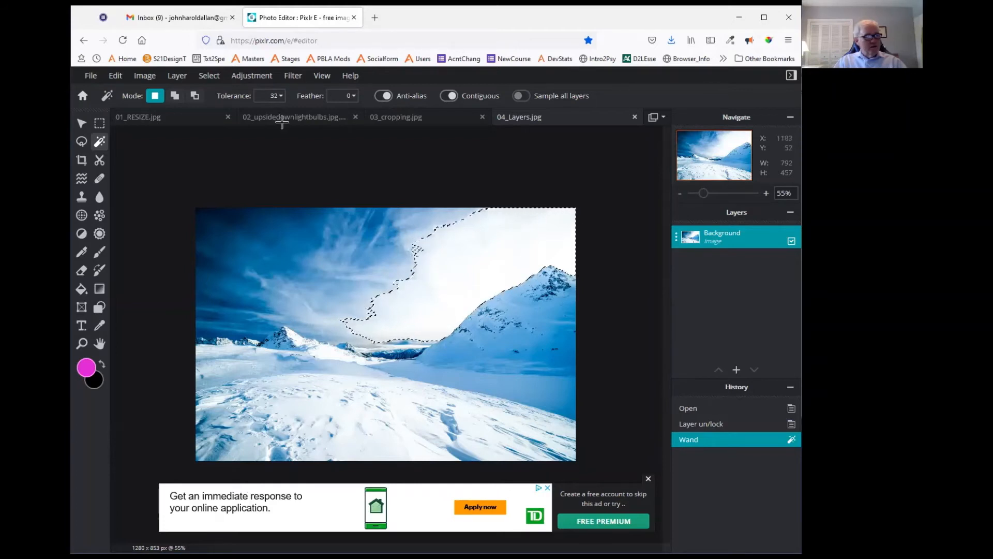
{"action": "left_click", "coordinate": [281, 100]}
{"action": "left_click_drag", "start_coordinate": [206, 118], "coordinate": [239, 115]}
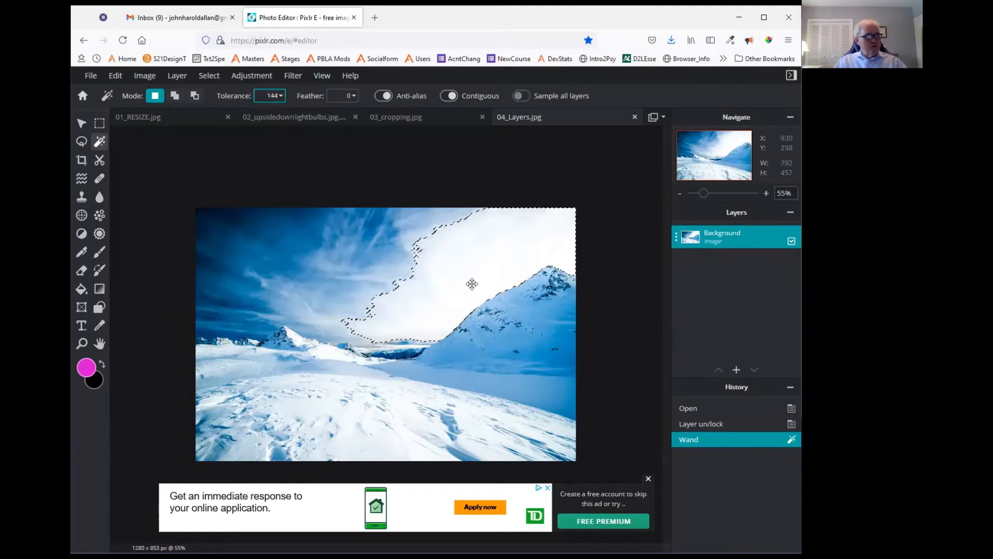
{"action": "left_click", "coordinate": [444, 275]}
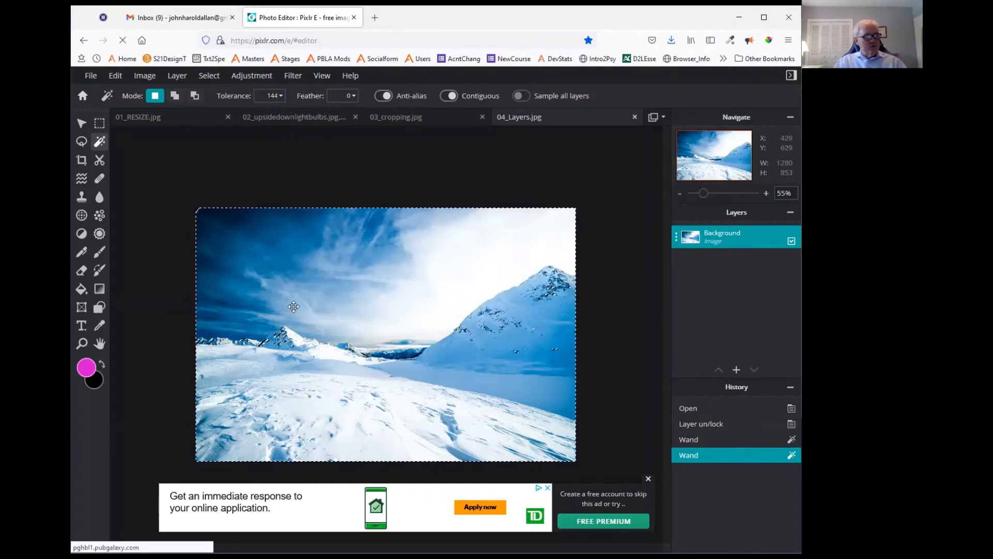
- Set the Magic Wand tolerance to 31 and clear the current selection
{"action": "left_click", "coordinate": [267, 95]}
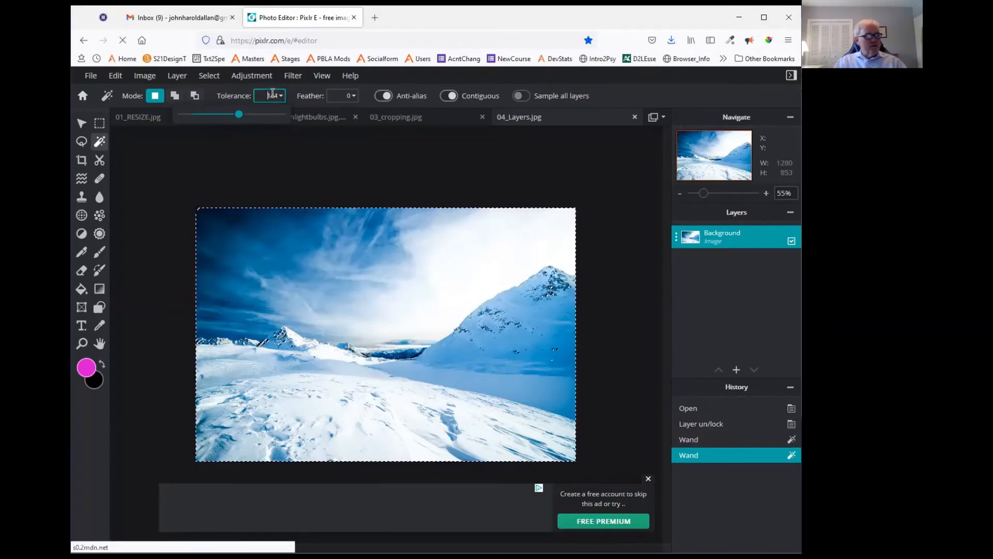
{"action": "left_click_drag", "start_coordinate": [238, 114], "coordinate": [195, 121]}
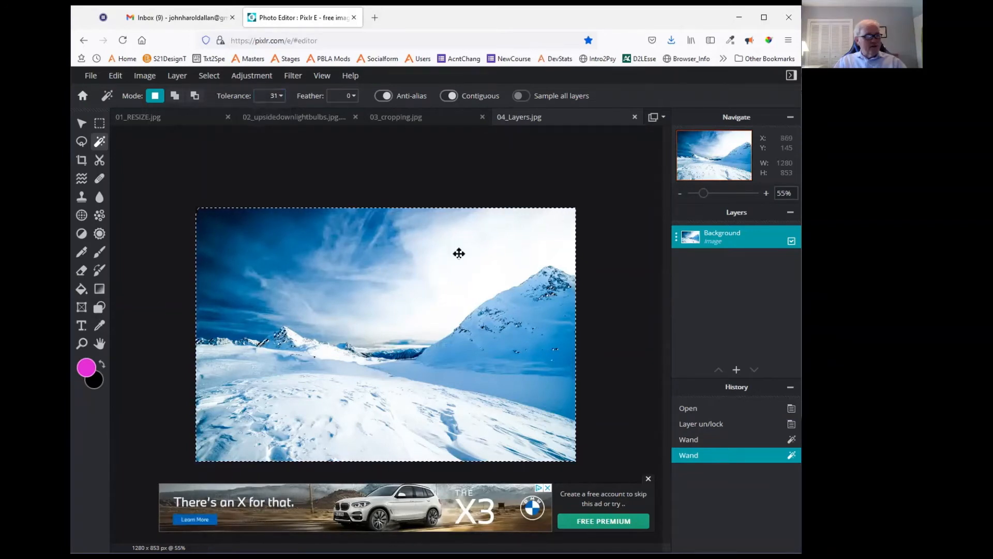
{"action": "left_click", "coordinate": [209, 75]}
{"action": "left_click", "coordinate": [225, 123]}
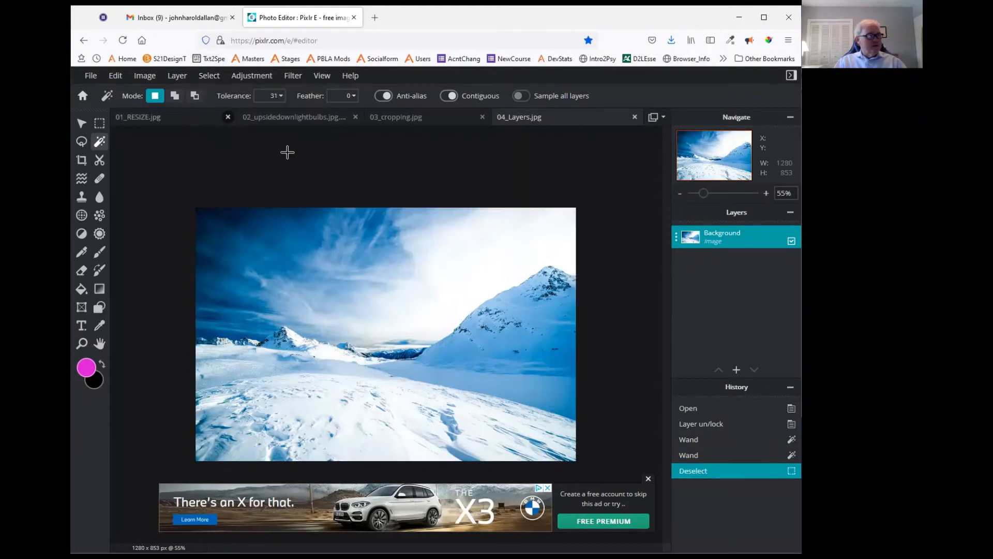
- Select the bright sky with the Magic Wand and set the foreground colour to green #10F842
{"action": "left_click", "coordinate": [479, 242]}
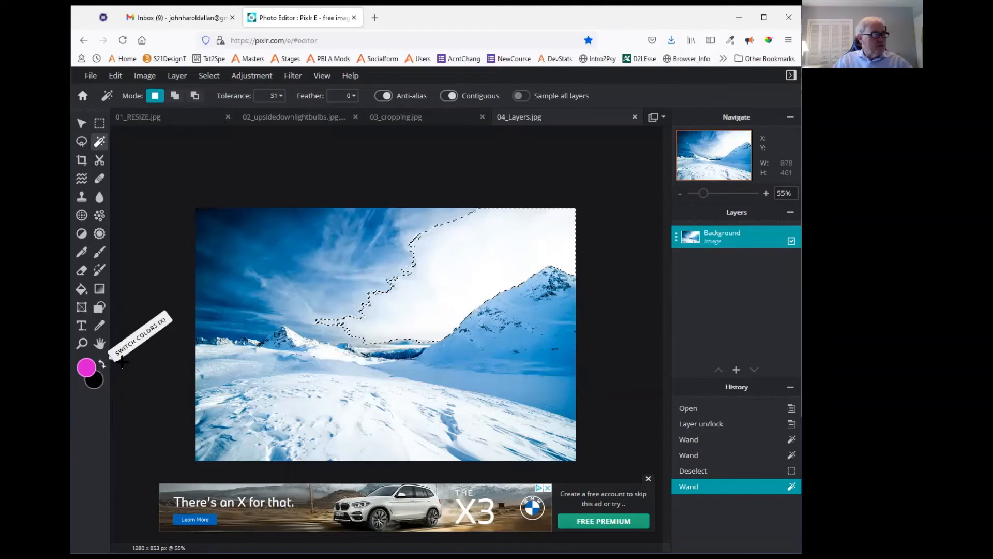
{"action": "left_click", "coordinate": [87, 367]}
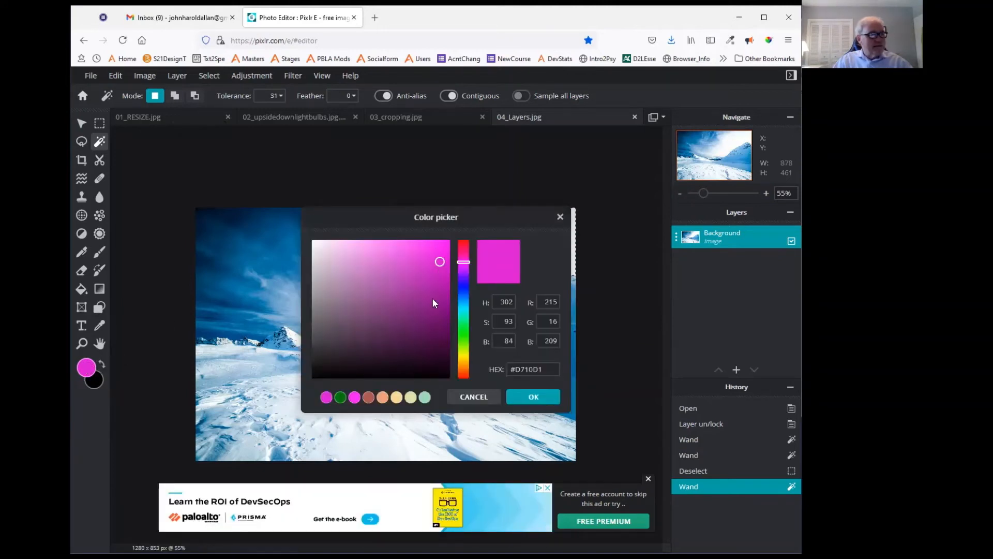
{"action": "left_click", "coordinate": [463, 327]}
{"action": "left_click", "coordinate": [441, 245]}
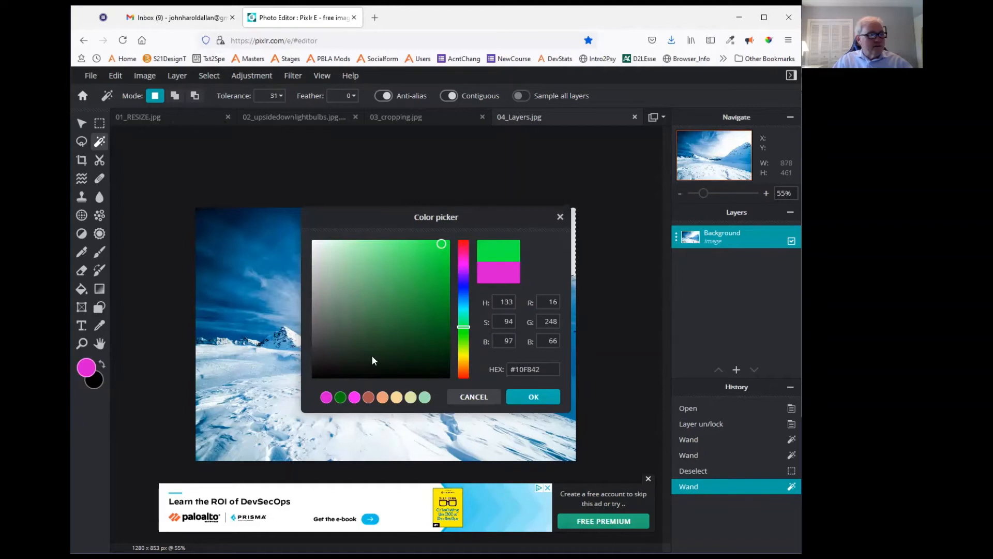
{"action": "left_click", "coordinate": [528, 397]}
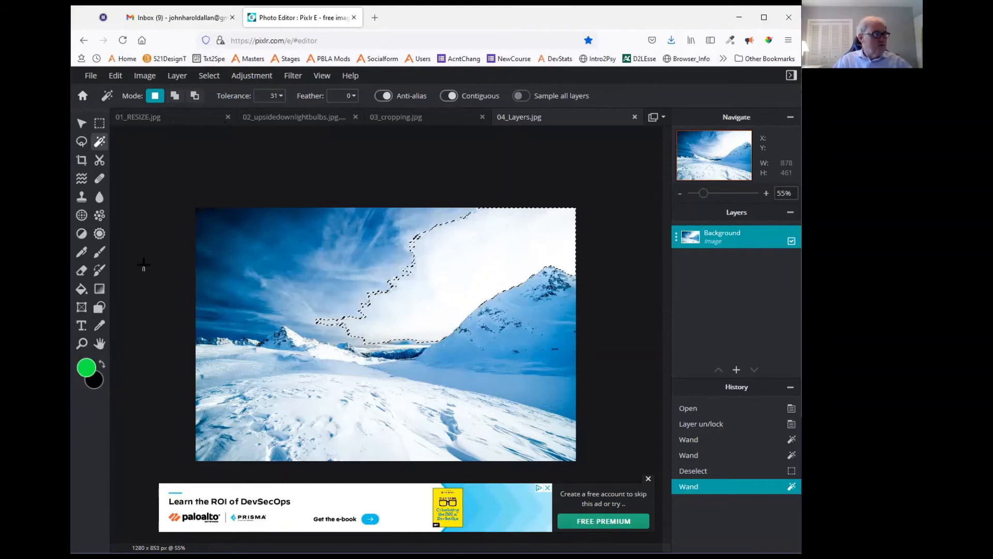
- Fill the selected bright sky with the green foreground colour and clear the selection
{"action": "left_click", "coordinate": [82, 291]}
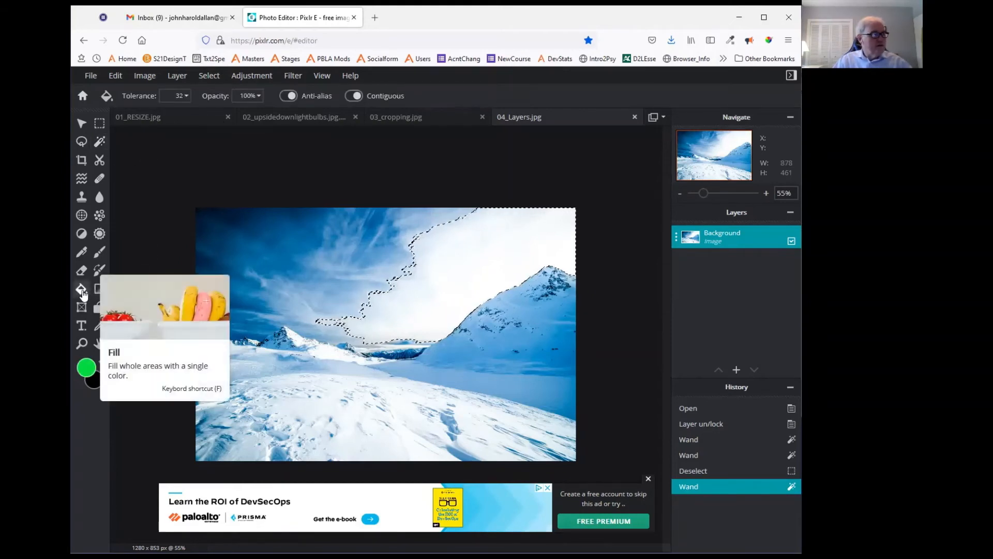
{"action": "left_click", "coordinate": [491, 249]}
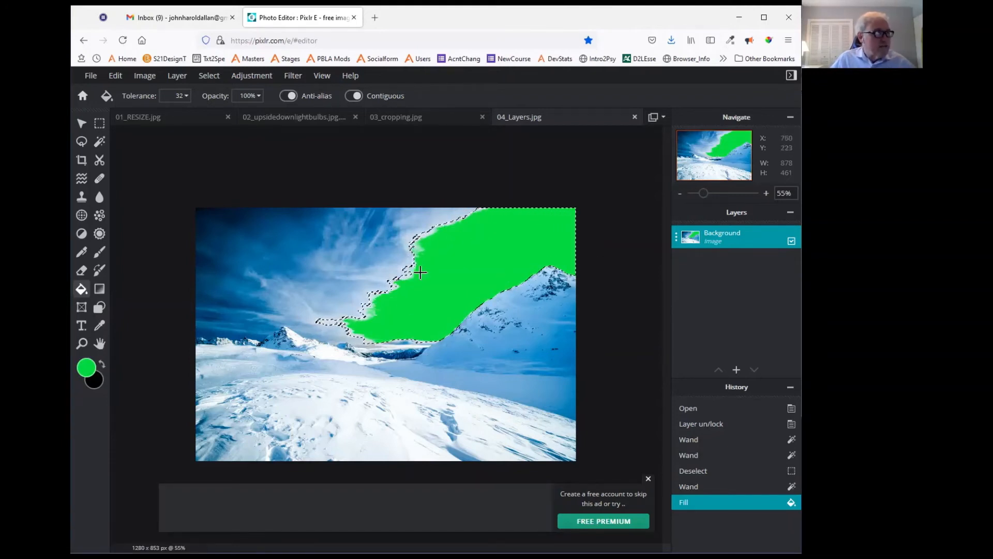
{"action": "left_click", "coordinate": [205, 77]}
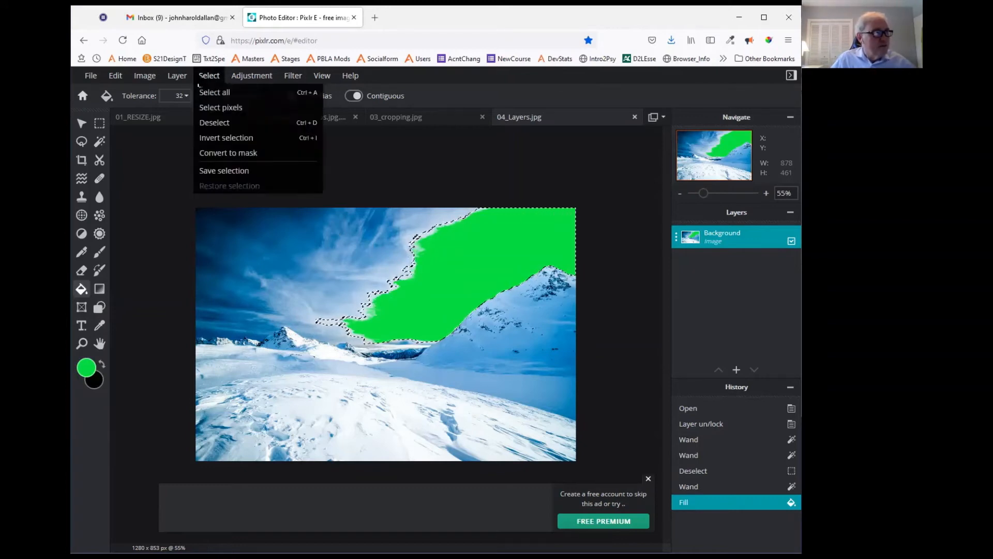
{"action": "left_click", "coordinate": [214, 123]}
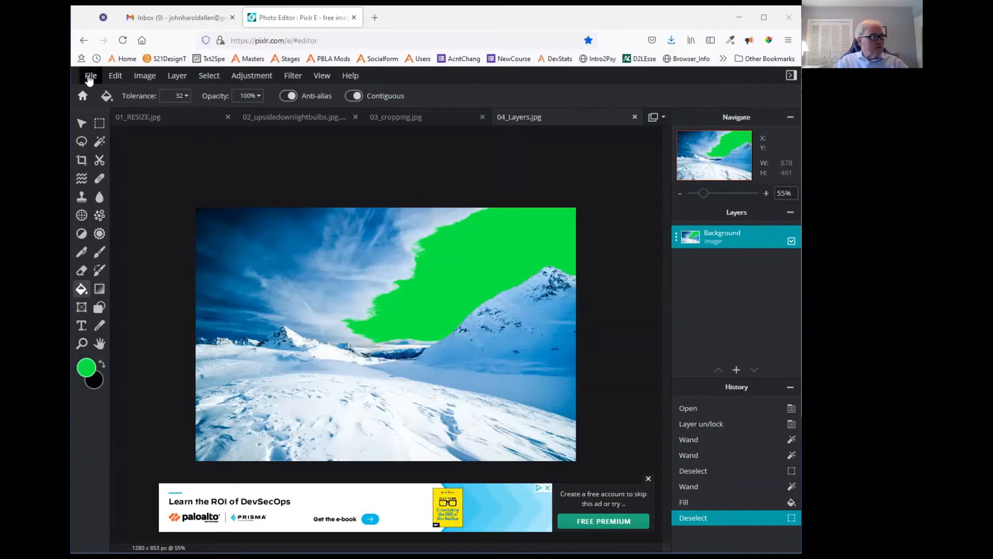
- Open 05_lightbulbs.jpg.jpg from the webinar images folder
{"action": "left_click", "coordinate": [90, 77]}
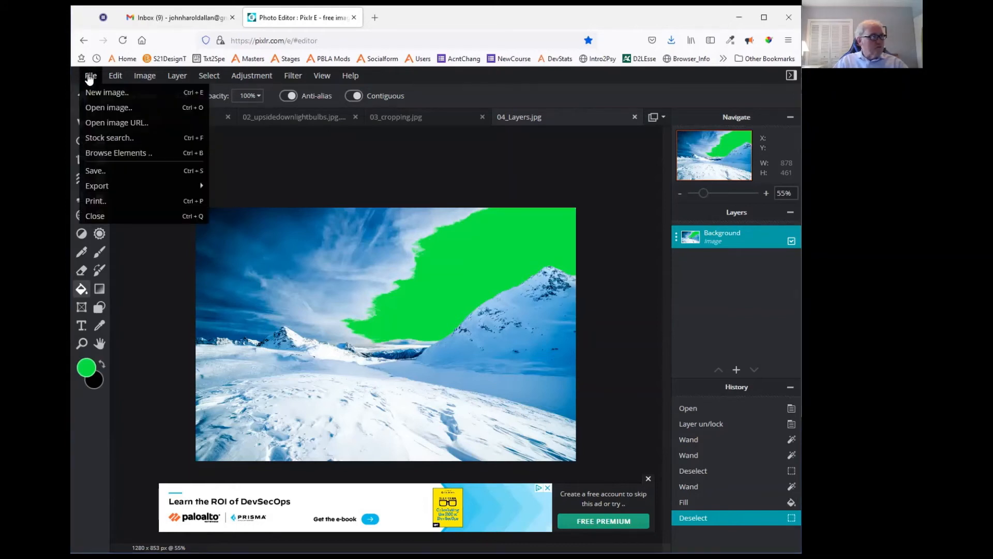
{"action": "left_click", "coordinate": [92, 105]}
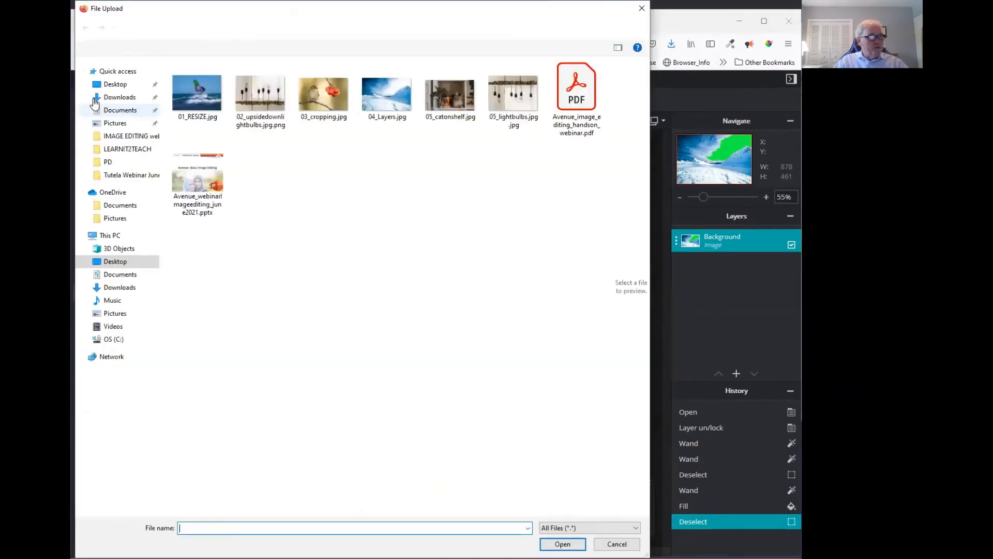
{"action": "left_click", "coordinate": [500, 105]}
{"action": "left_click", "coordinate": [563, 544]}
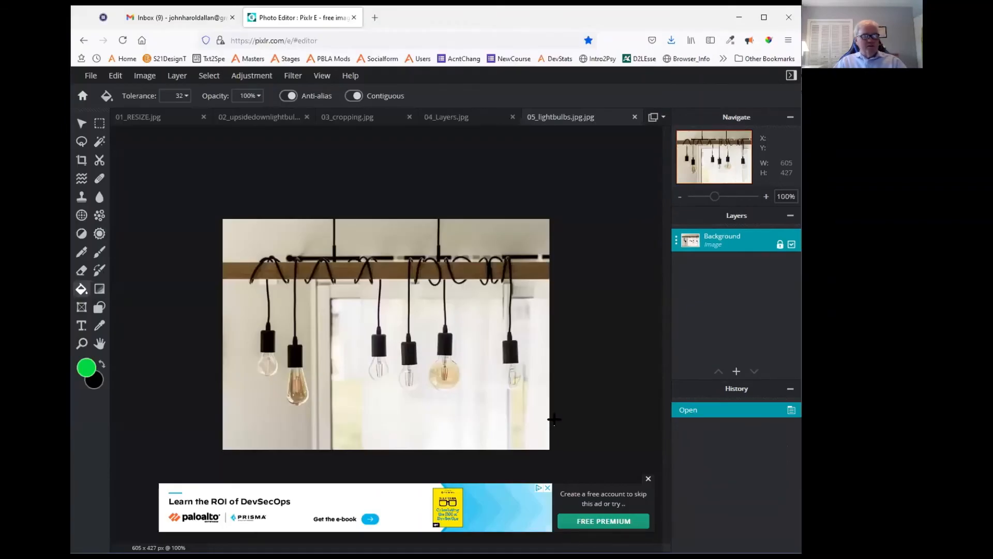
- Select the round amber light bulb with an elliptical marquee about 53 x 57 px
{"action": "left_click_drag", "start_coordinate": [720, 200], "coordinate": [717, 199]}
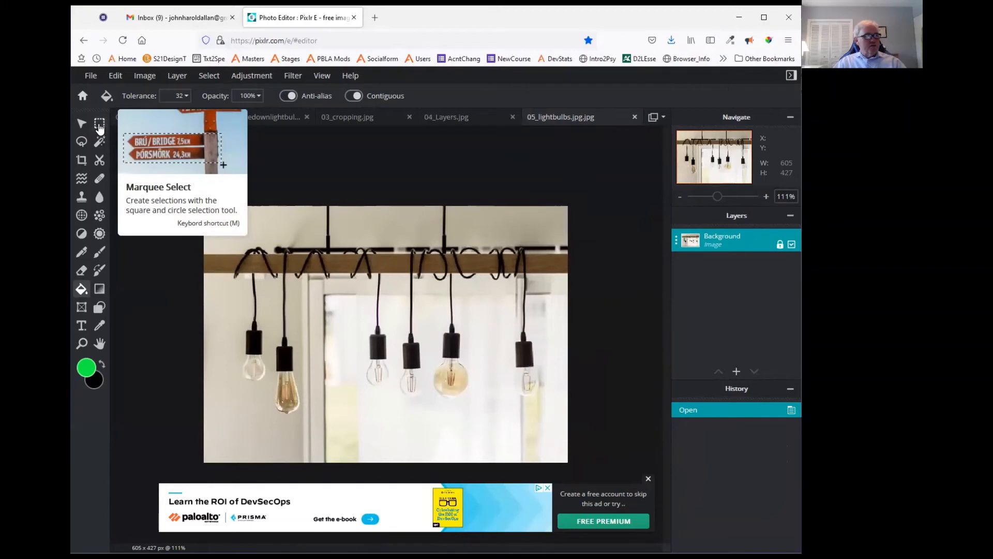
{"action": "left_click", "coordinate": [100, 125]}
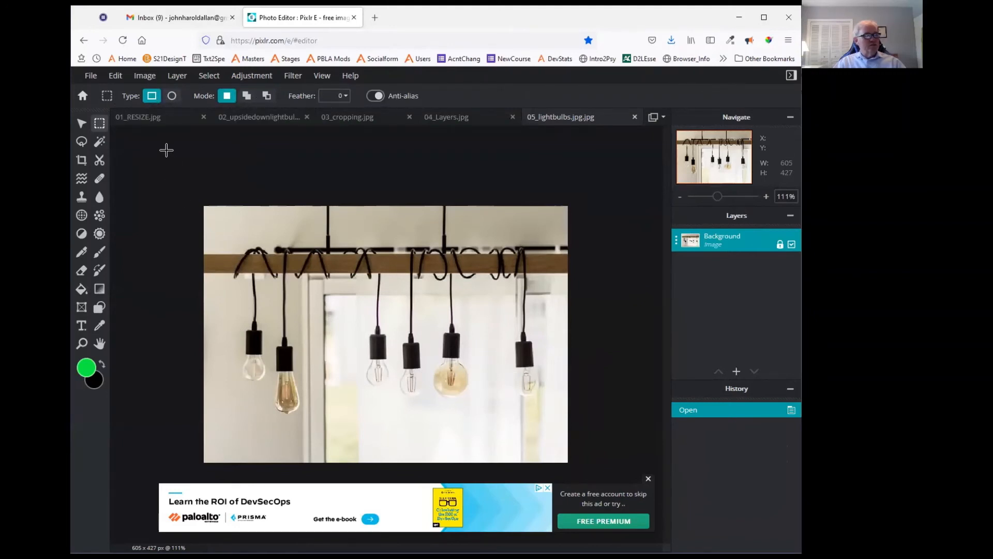
{"action": "left_click", "coordinate": [172, 98]}
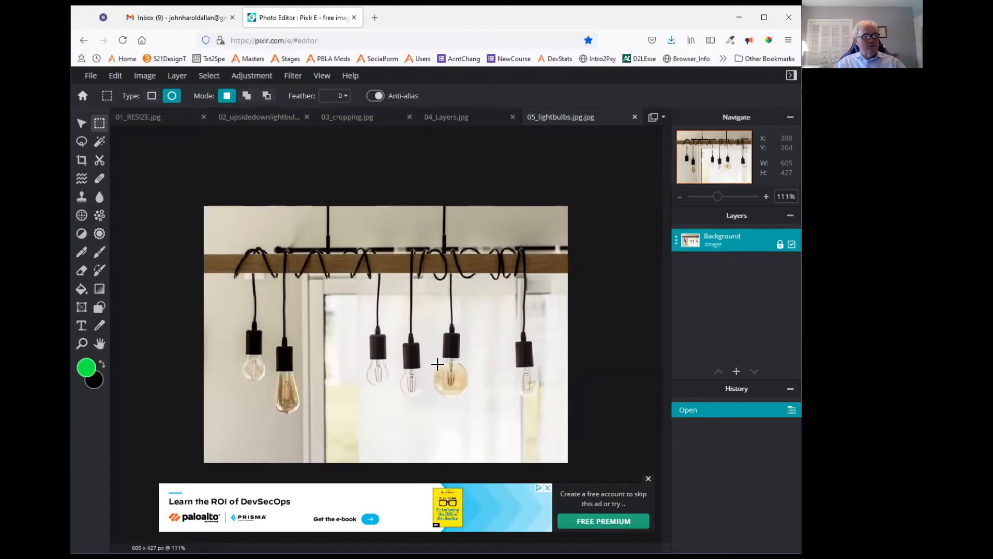
{"action": "left_click_drag", "start_coordinate": [437, 365], "coordinate": [465, 404]}
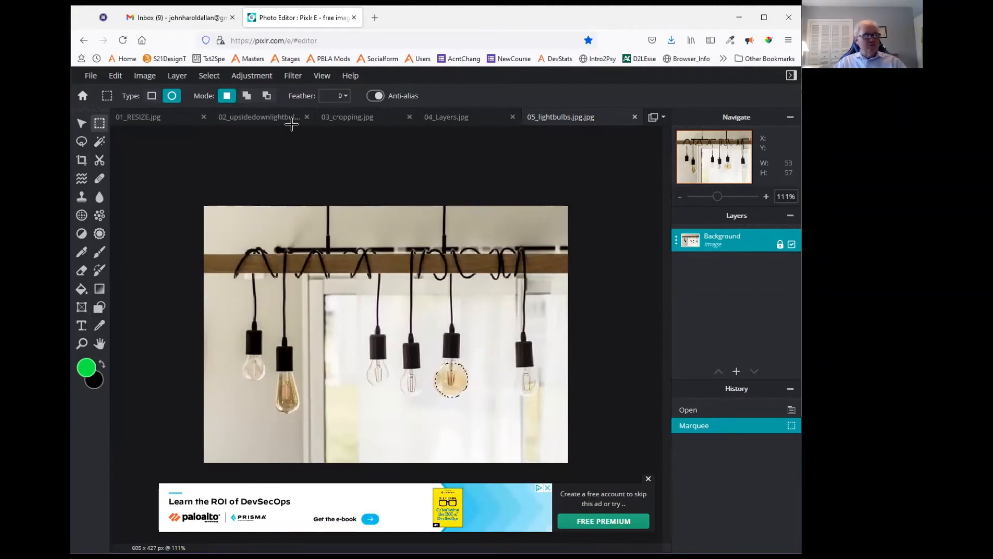
- Apply the Blupur effect from the Colors category at 100 to the selected bulb and clear the selection
{"action": "left_click", "coordinate": [293, 77]}
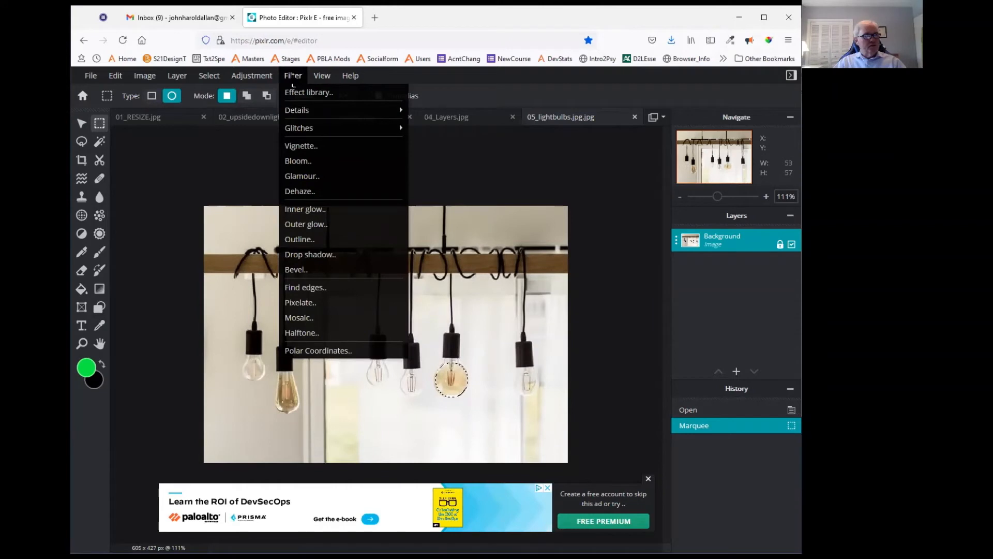
{"action": "left_click", "coordinate": [363, 93]}
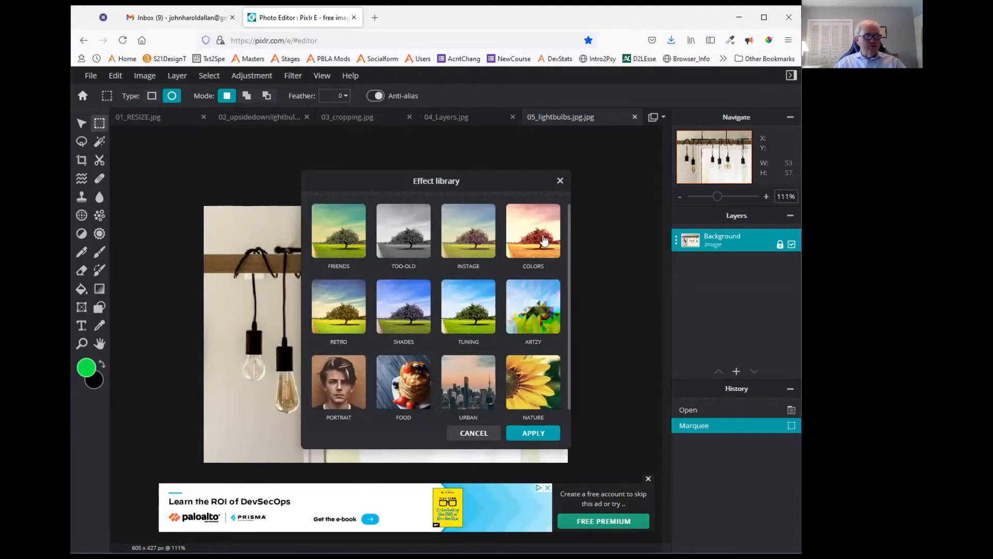
{"action": "left_click", "coordinate": [545, 241]}
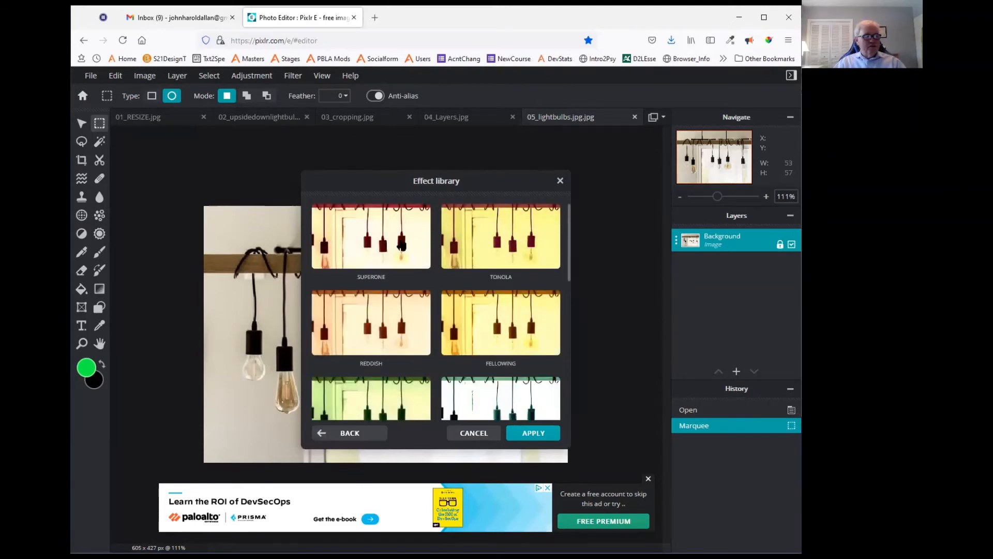
{"action": "scroll", "coordinate": [456, 347], "scroll_direction": "down", "scroll_amount": 10}
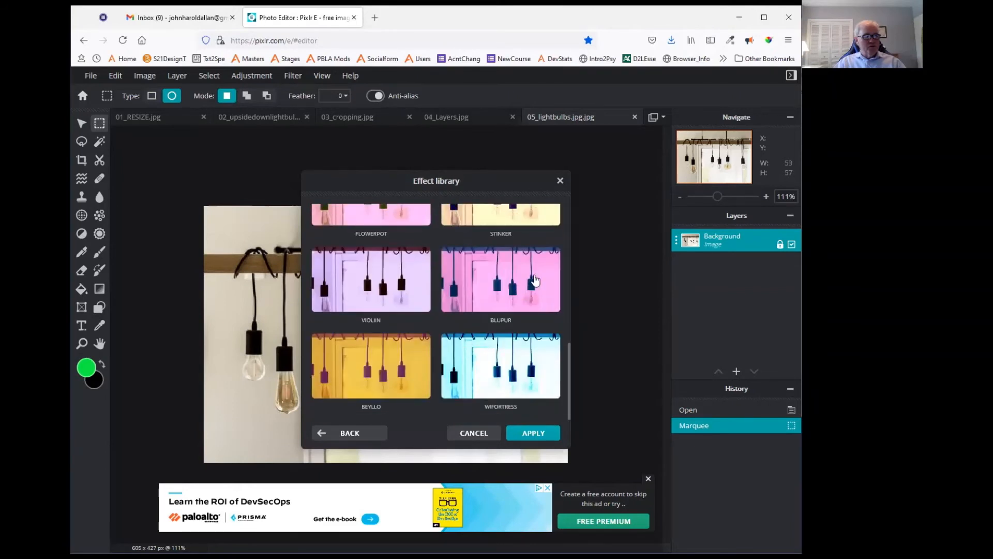
{"action": "left_click", "coordinate": [535, 279]}
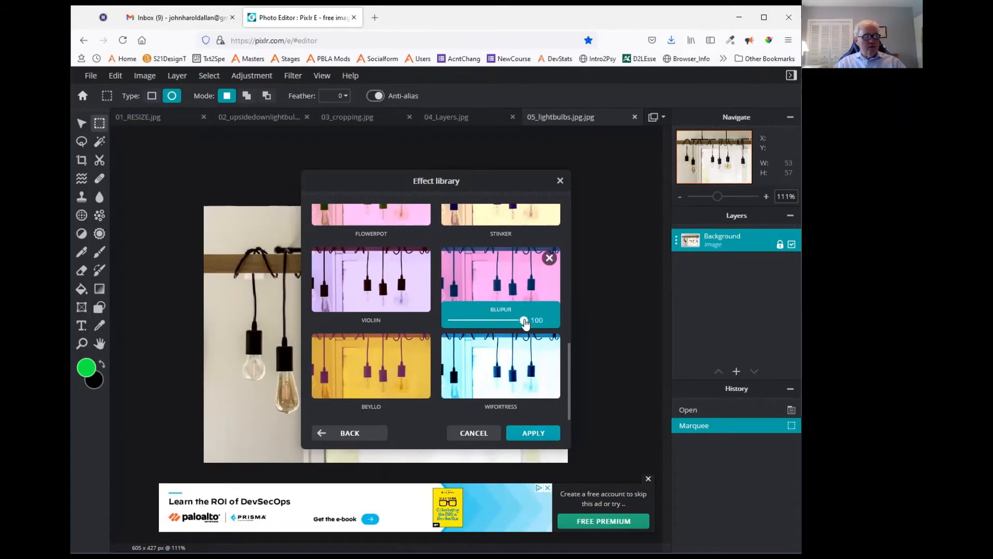
{"action": "mouse_move", "coordinate": [523, 321]}
{"action": "left_mouse_down"}
{"action": "mouse_move", "coordinate": [448, 327]}
{"action": "mouse_move", "coordinate": [538, 333]}
{"action": "left_mouse_up"}
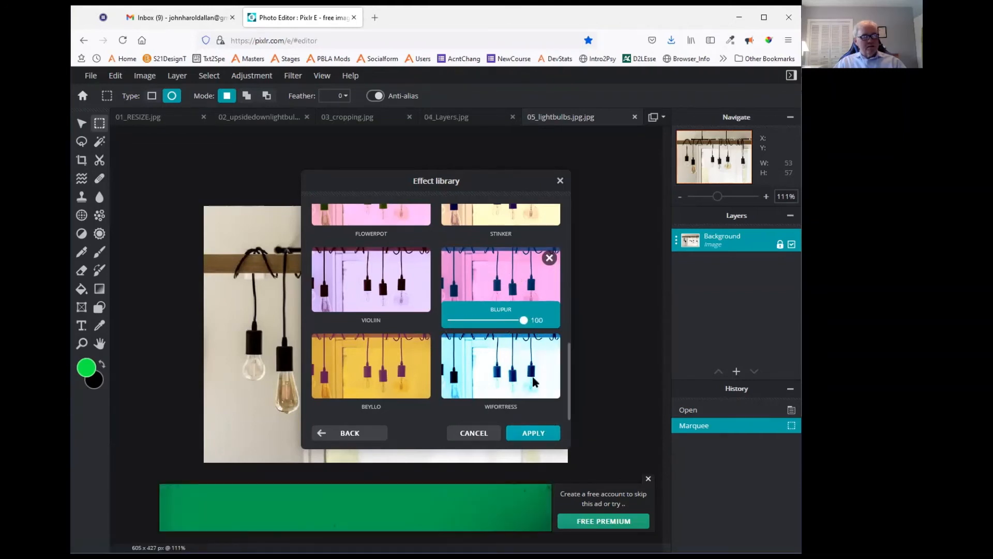
{"action": "left_click", "coordinate": [533, 433]}
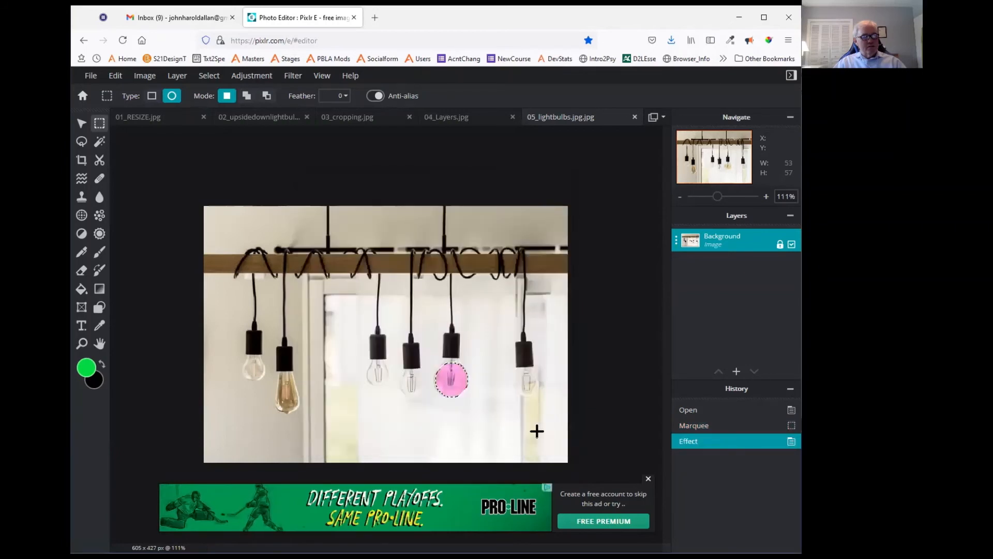
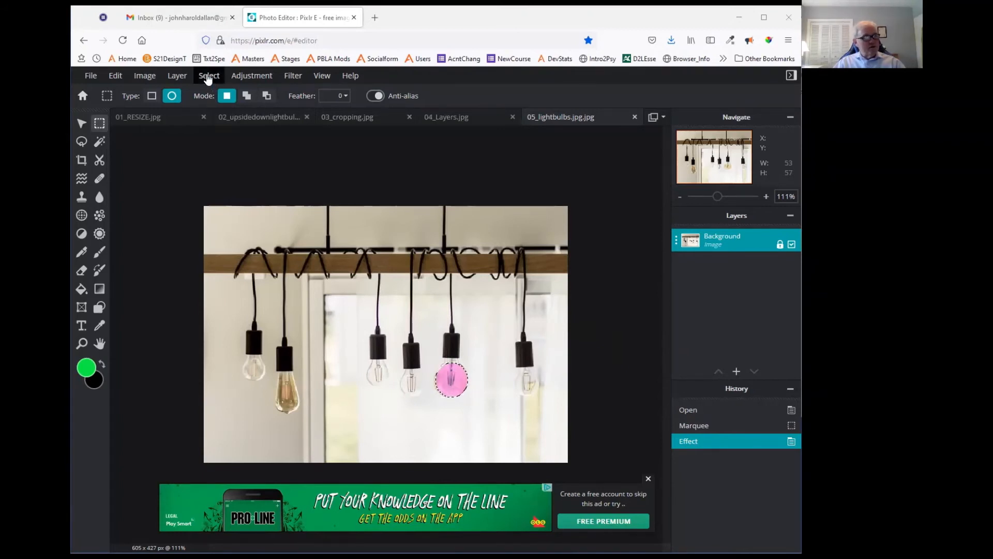
{"action": "left_click", "coordinate": [208, 76]}
{"action": "left_click", "coordinate": [220, 123]}
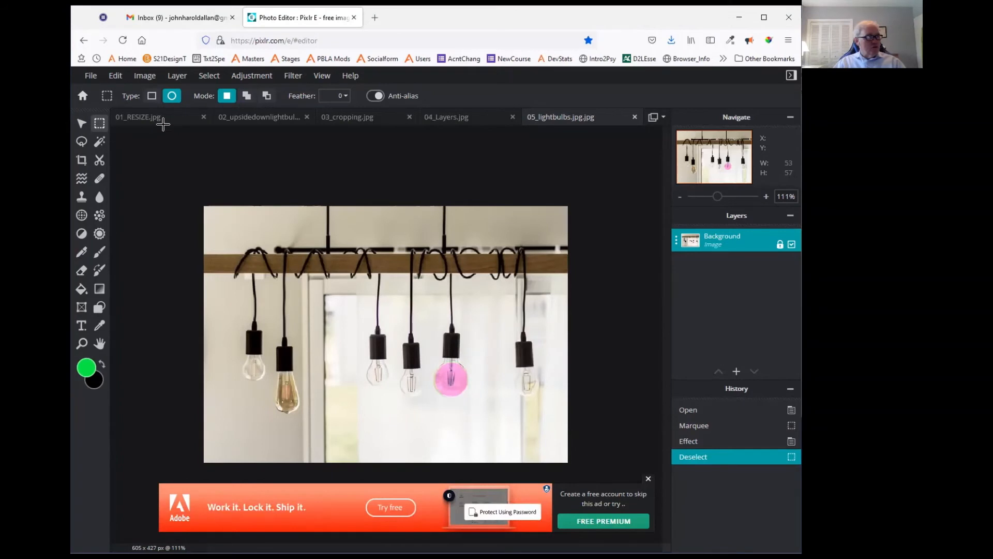
- Undo the deselection, the Blupur effect and the marquee selection one after another
{"action": "left_click", "coordinate": [118, 83]}
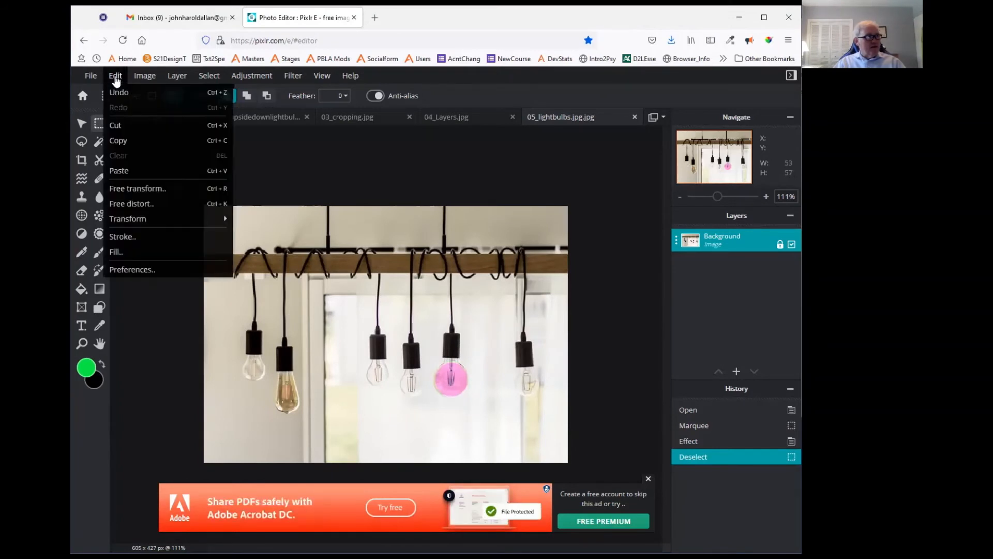
{"action": "left_click", "coordinate": [115, 92]}
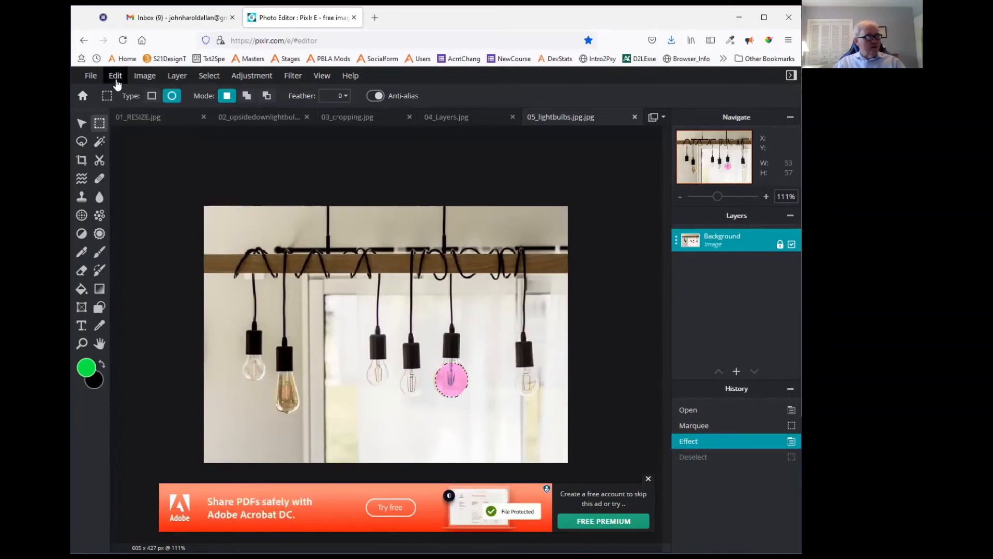
{"action": "left_click", "coordinate": [116, 79]}
{"action": "left_click", "coordinate": [119, 94]}
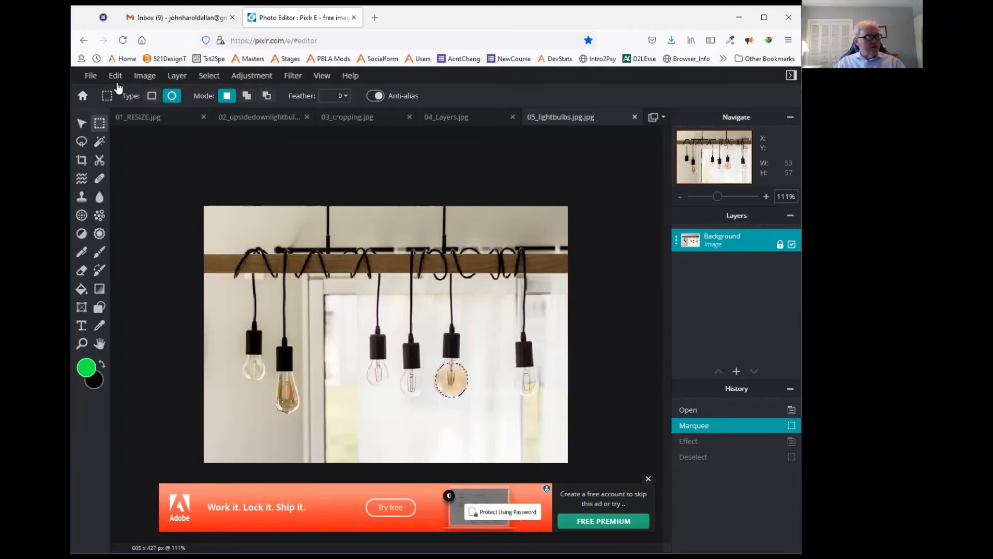
{"action": "left_click", "coordinate": [115, 76]}
{"action": "left_click", "coordinate": [122, 94]}
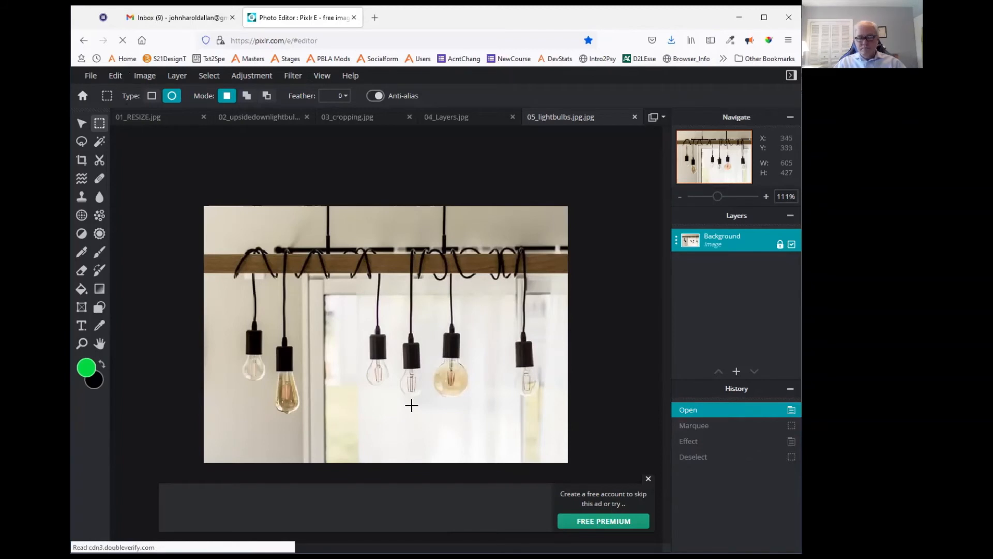
- Restore the effect and the deselection from the history, and revert the light bulb image to its opened state
{"action": "left_click", "coordinate": [695, 444]}
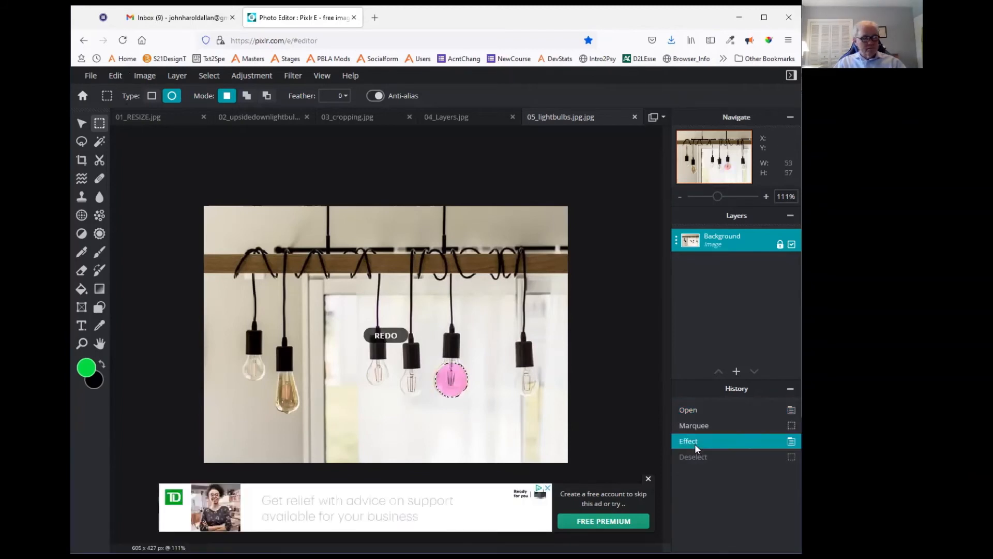
{"action": "left_click", "coordinate": [700, 456]}
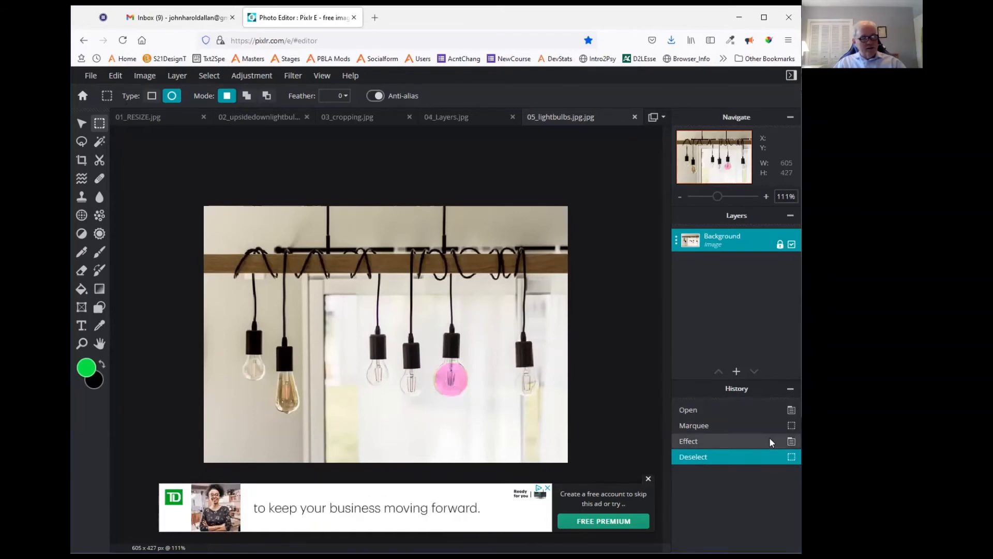
{"action": "left_click", "coordinate": [688, 410]}
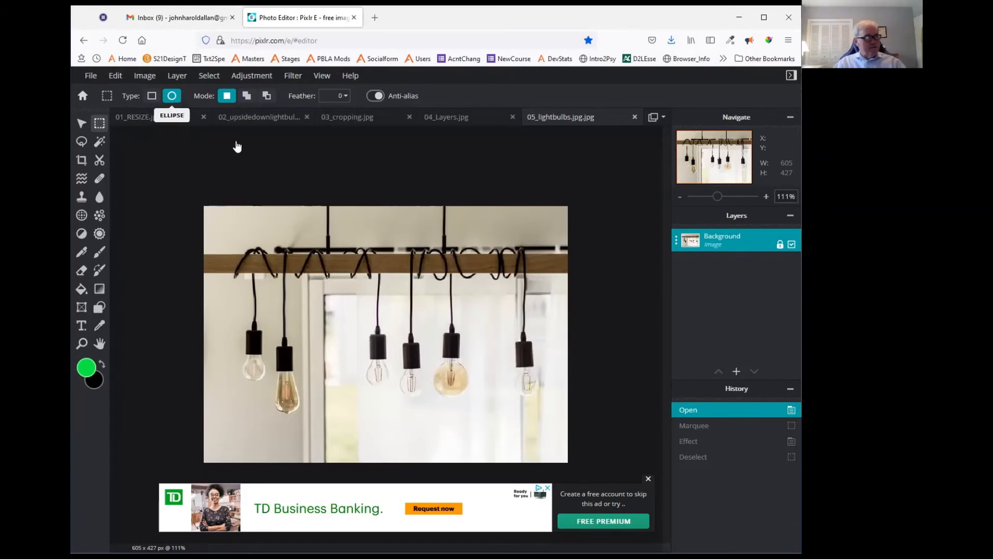
- Draw an elliptical marquee about 54 x 53 px around the round amber bulb and invert the selection
{"action": "left_click_drag", "start_coordinate": [435, 363], "coordinate": [465, 389]}
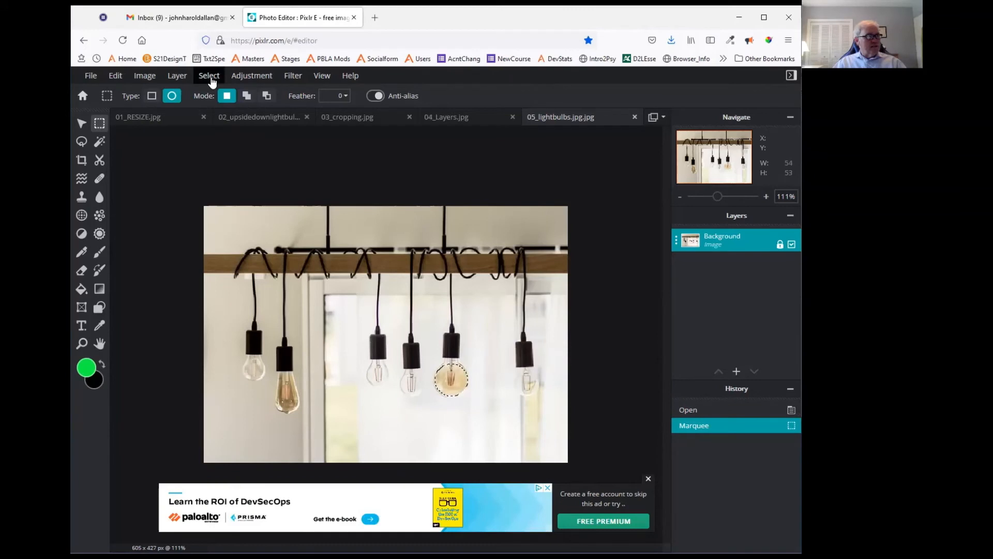
{"action": "left_click", "coordinate": [210, 78]}
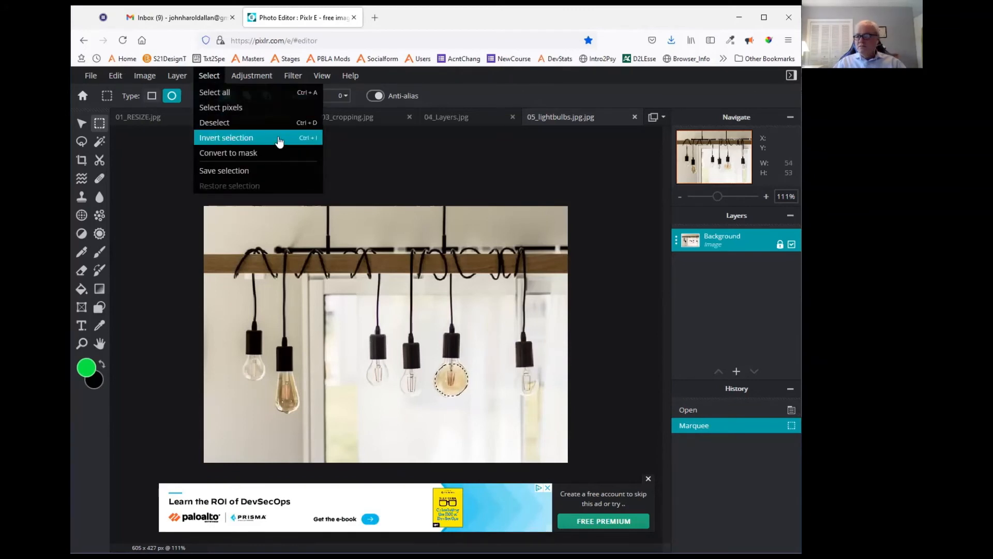
{"action": "left_click", "coordinate": [279, 140]}
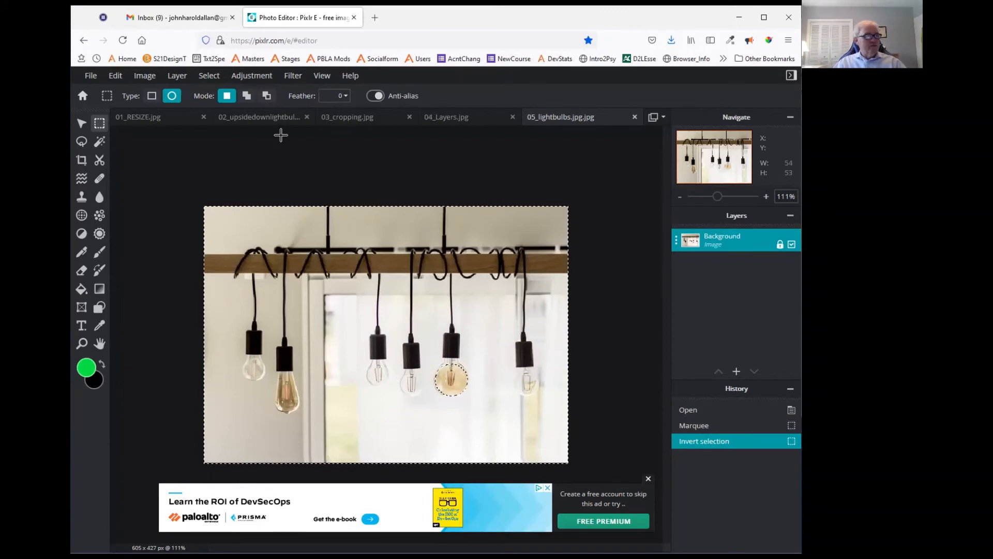
- Apply the Night Vision effect from the Artzy category at 100 to the inverted selection around the round bulb and clear the selection
{"action": "left_click", "coordinate": [292, 77]}
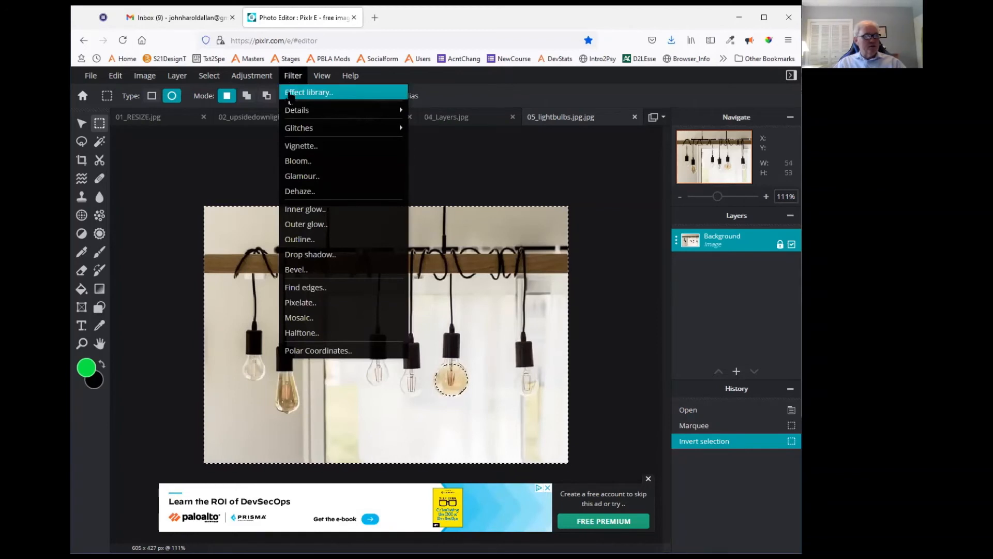
{"action": "left_click", "coordinate": [290, 93]}
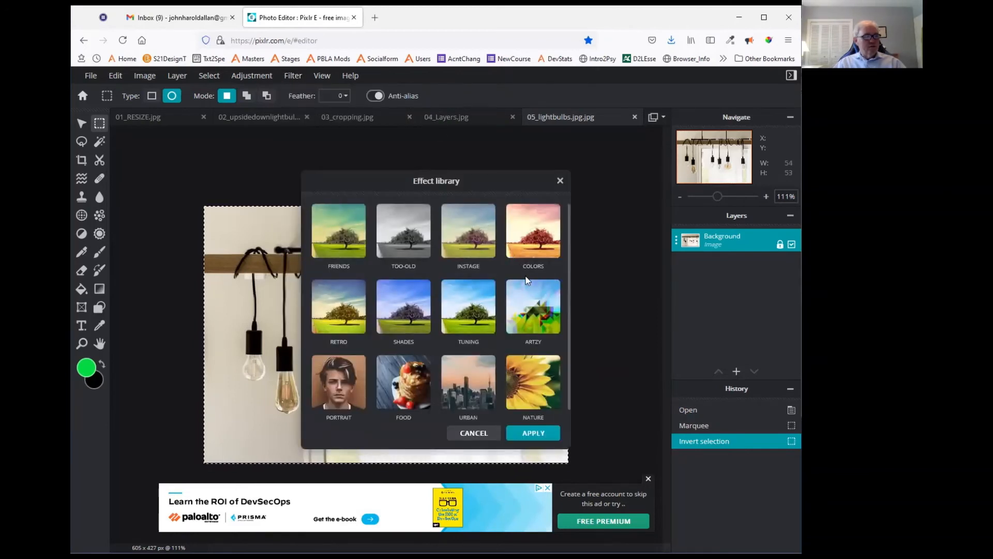
{"action": "scroll", "coordinate": [520, 316], "scroll_direction": "down", "scroll_amount": 1}
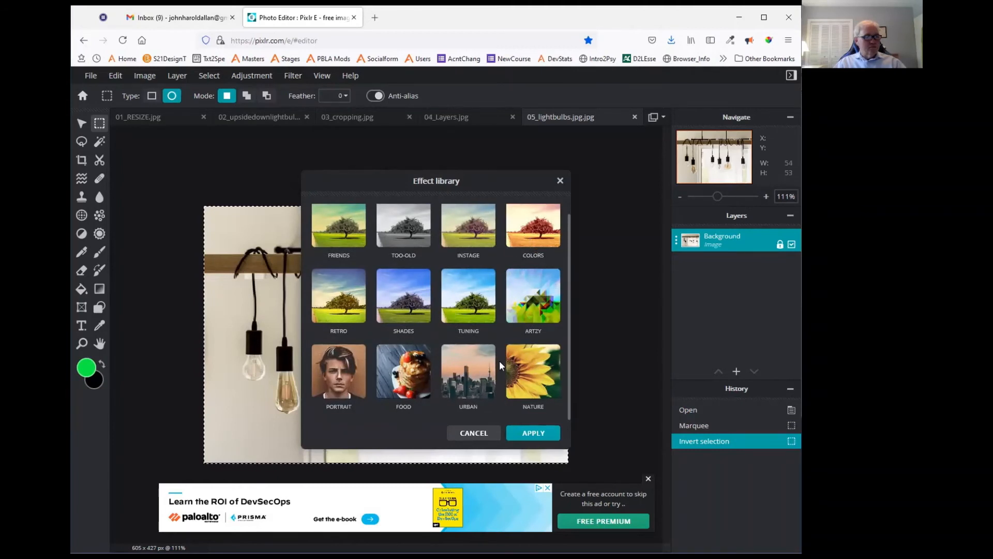
{"action": "scroll", "coordinate": [499, 363], "scroll_direction": "up", "scroll_amount": 1}
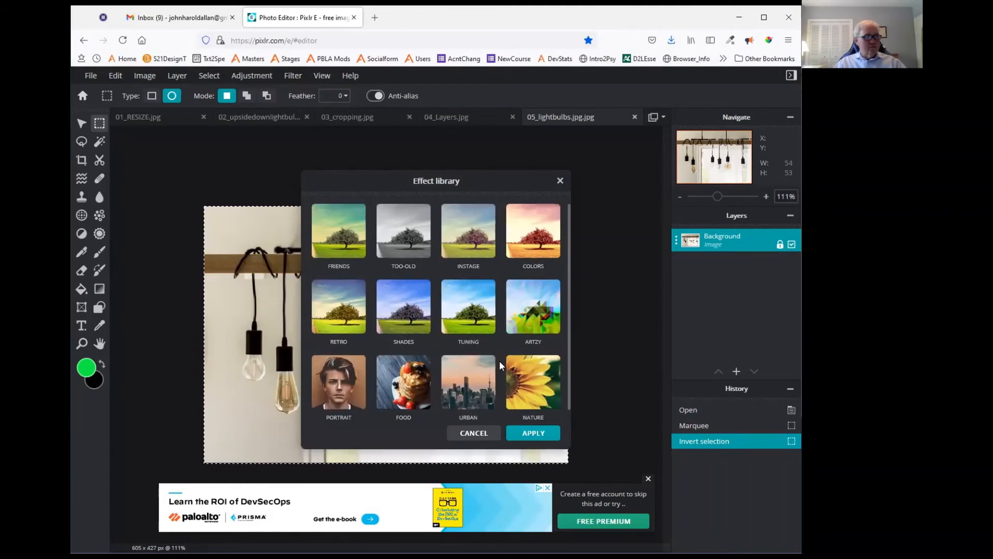
{"action": "left_click", "coordinate": [536, 307]}
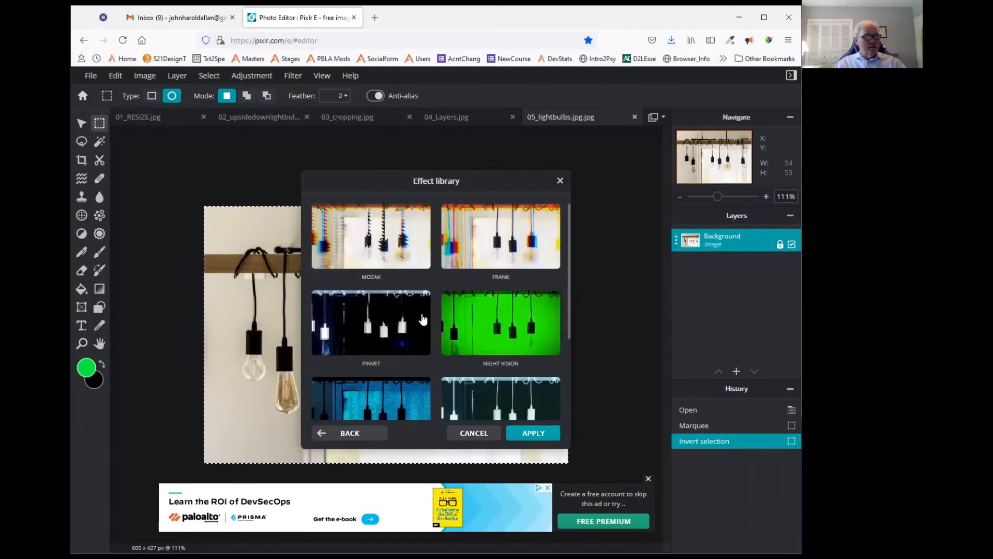
{"action": "scroll", "coordinate": [417, 321], "scroll_direction": "down", "scroll_amount": 5}
{"action": "scroll", "coordinate": [416, 321], "scroll_direction": "up", "scroll_amount": 5}
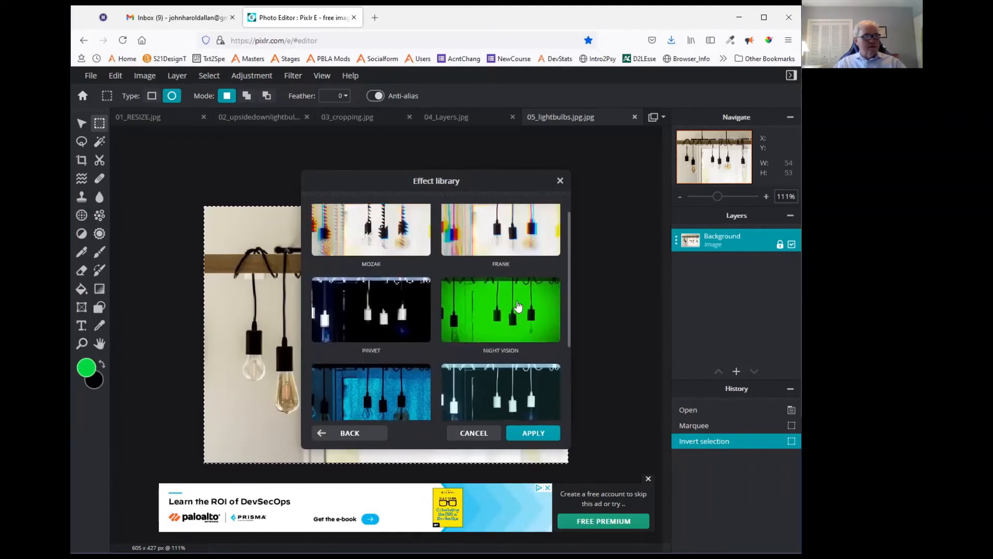
{"action": "left_click", "coordinate": [512, 315]}
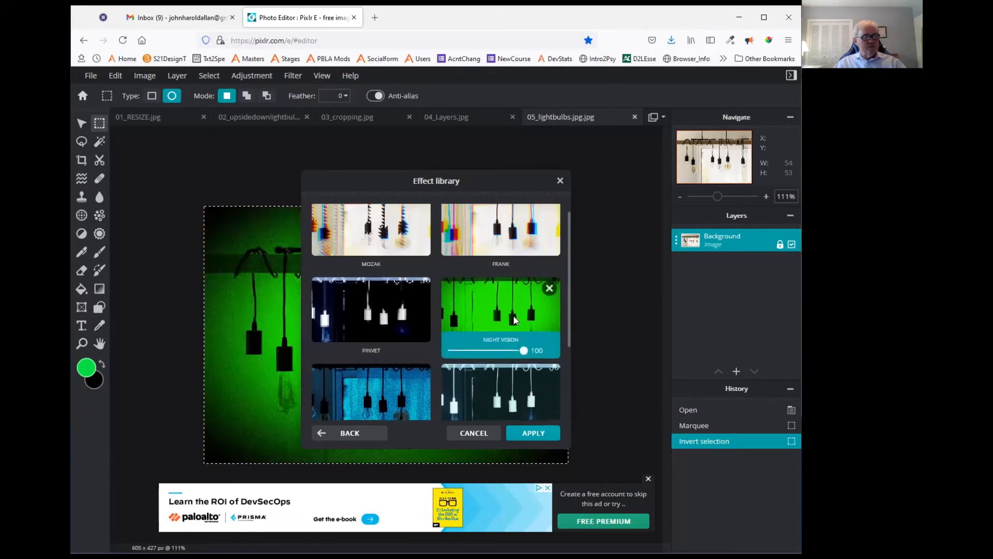
{"action": "left_click", "coordinate": [538, 434]}
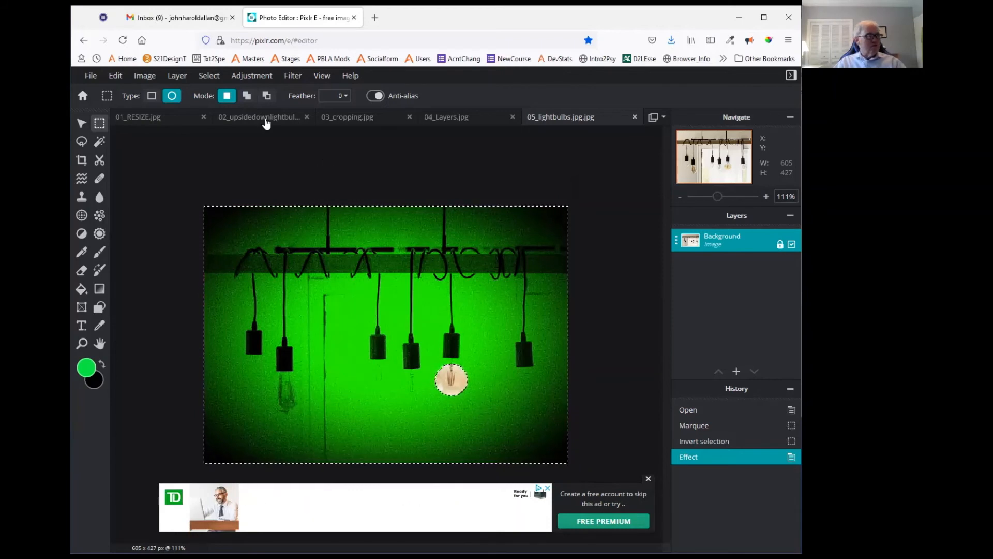
{"action": "left_click", "coordinate": [209, 76]}
{"action": "left_click", "coordinate": [216, 123]}
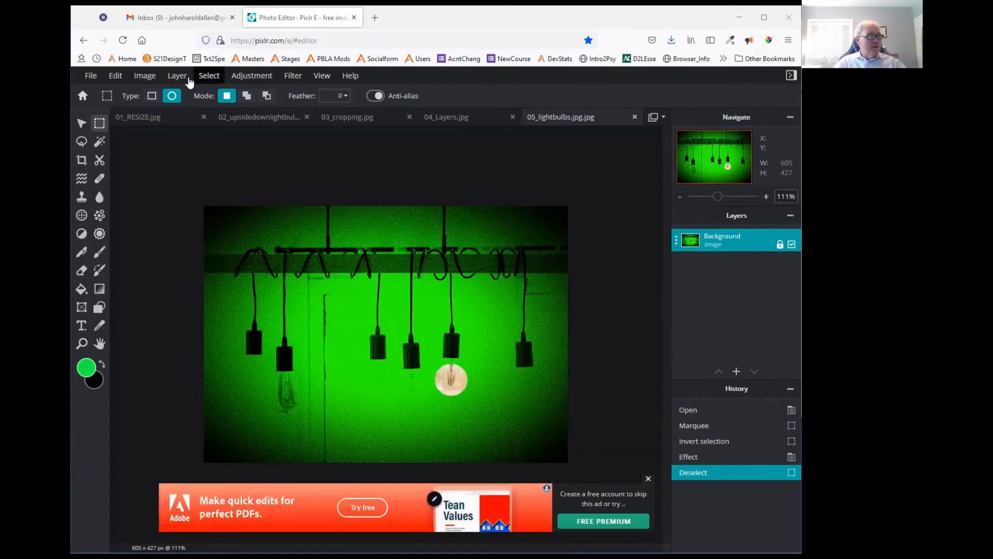
- Open the image 05_catonshelf.jpg from the IMAGE EDITING webinar folder
{"action": "left_click", "coordinate": [91, 76]}
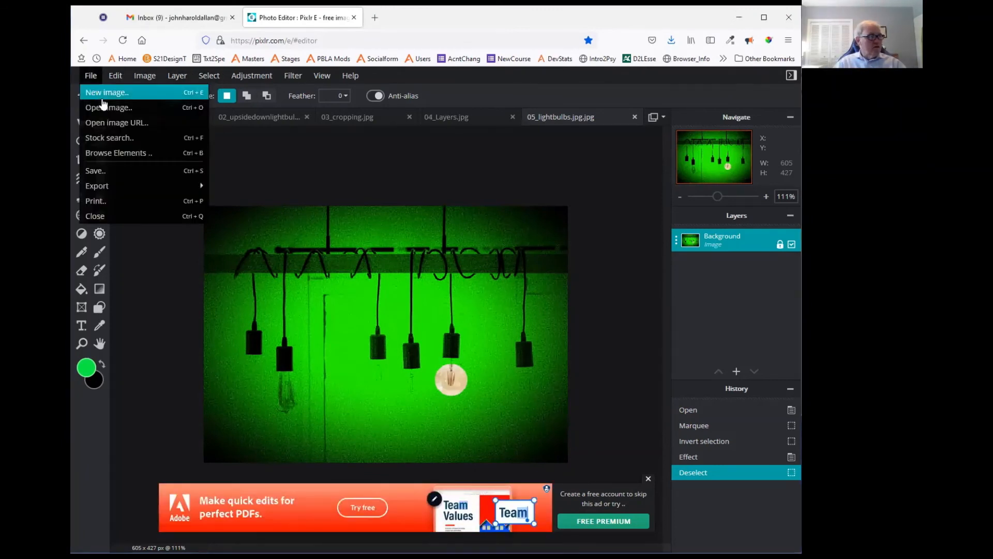
{"action": "left_click", "coordinate": [106, 107]}
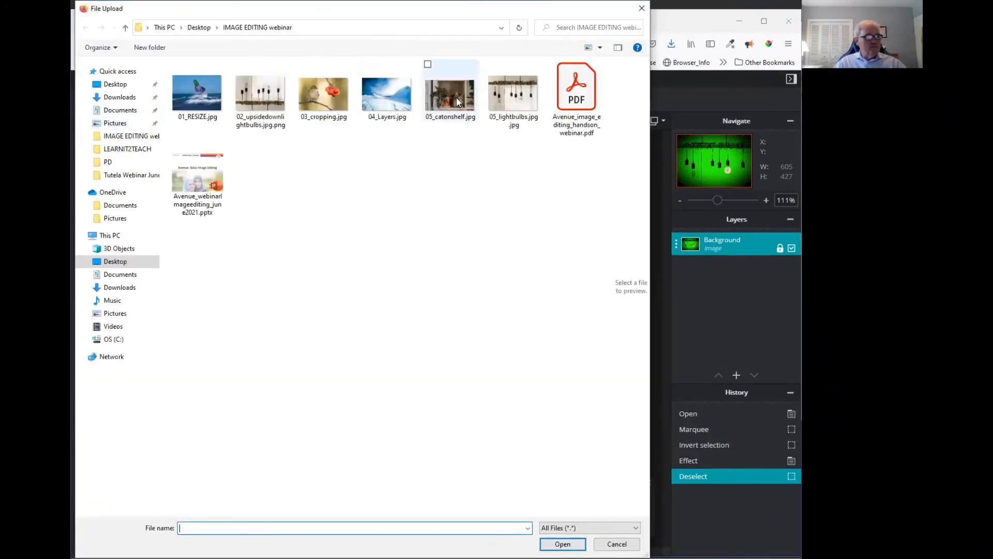
{"action": "left_click", "coordinate": [457, 102]}
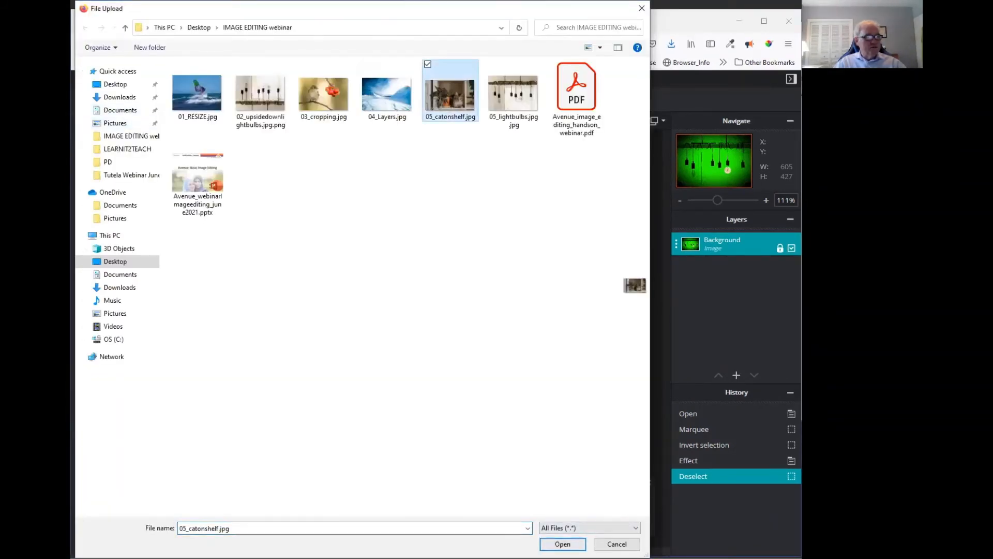
{"action": "key", "text": "Tab"}
{"action": "key", "text": "Return"}
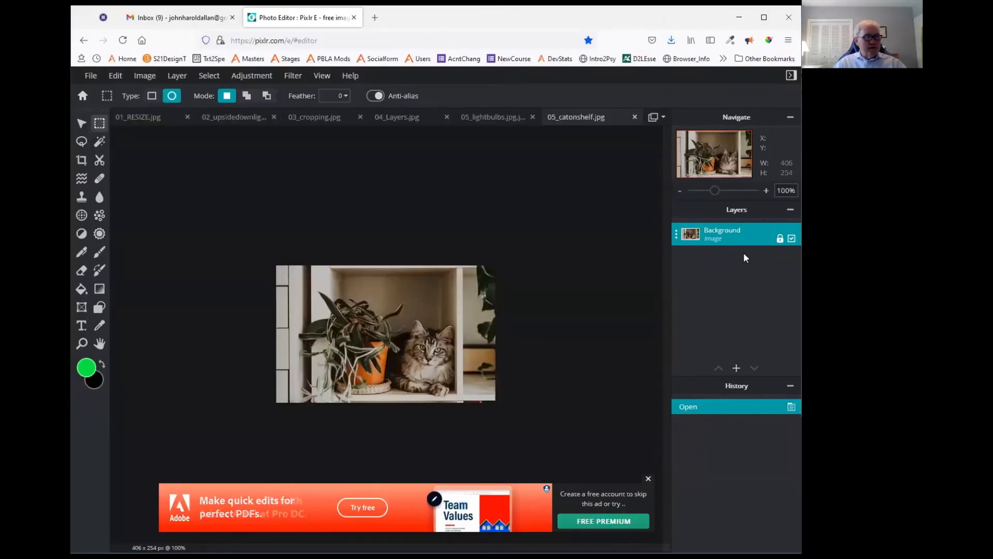
{"action": "left_click_drag", "start_coordinate": [719, 195], "coordinate": [721, 196]}
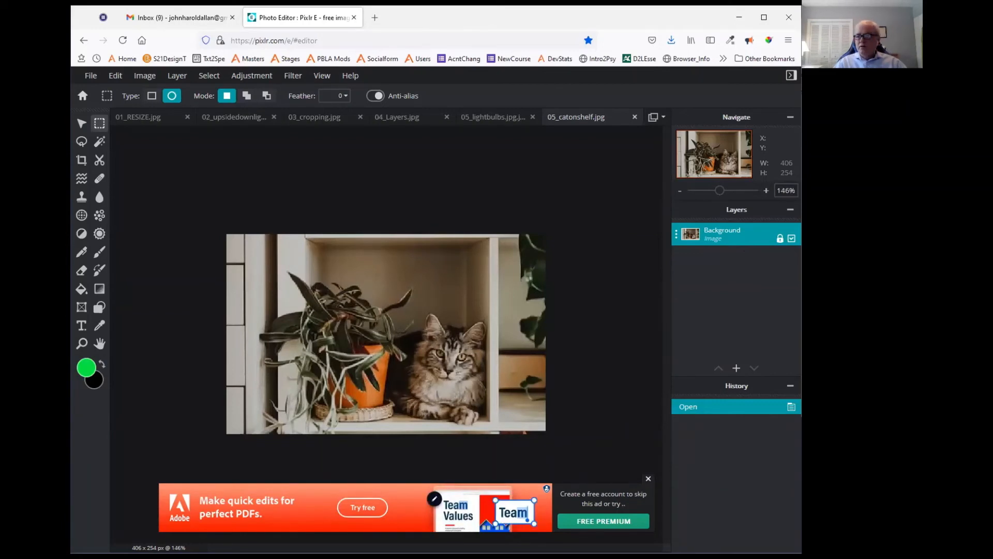
- Trace a magnetic freehand lasso selection about 137 x 148 px around the cat on the shelf
{"action": "left_click", "coordinate": [81, 144]}
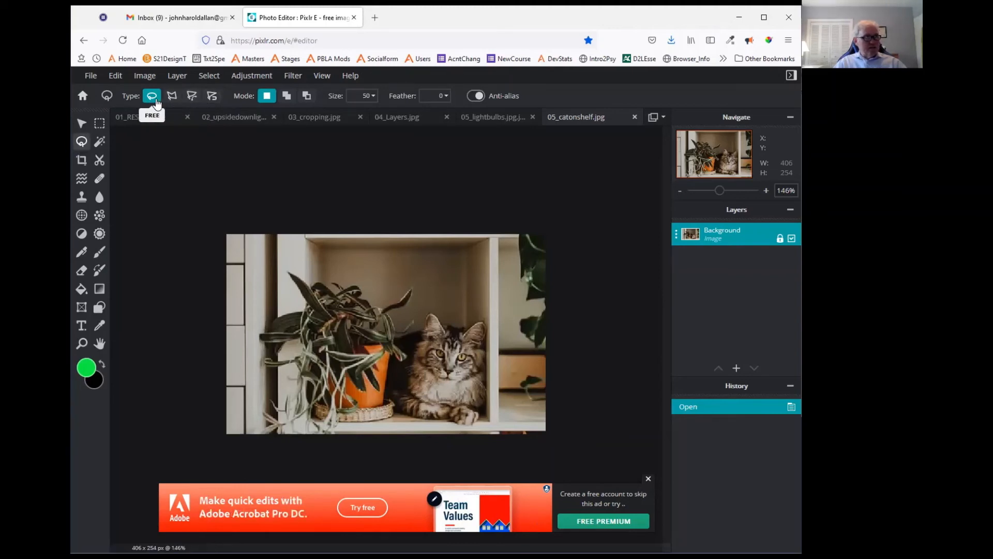
{"action": "left_click", "coordinate": [212, 97]}
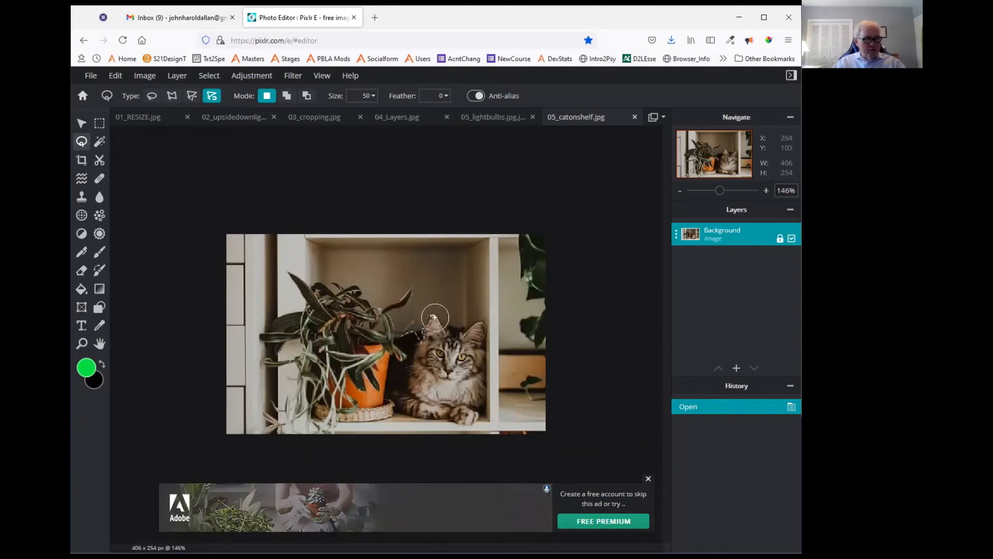
{"action": "mouse_move", "coordinate": [454, 325]}
{"action": "left_mouse_down"}
{"action": "mouse_move", "coordinate": [483, 323]}
{"action": "mouse_move", "coordinate": [488, 337]}
{"action": "mouse_move", "coordinate": [477, 347]}
{"action": "mouse_move", "coordinate": [488, 411]}
{"action": "mouse_move", "coordinate": [479, 431]}
{"action": "mouse_move", "coordinate": [384, 404]}
{"action": "mouse_move", "coordinate": [399, 337]}
{"action": "left_mouse_up"}
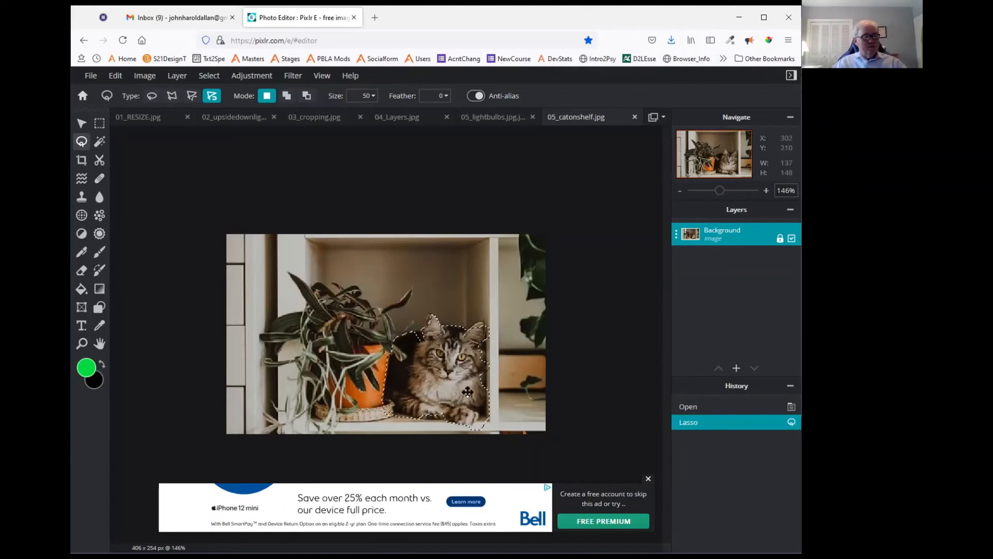
{"action": "left_click", "coordinate": [370, 99]}
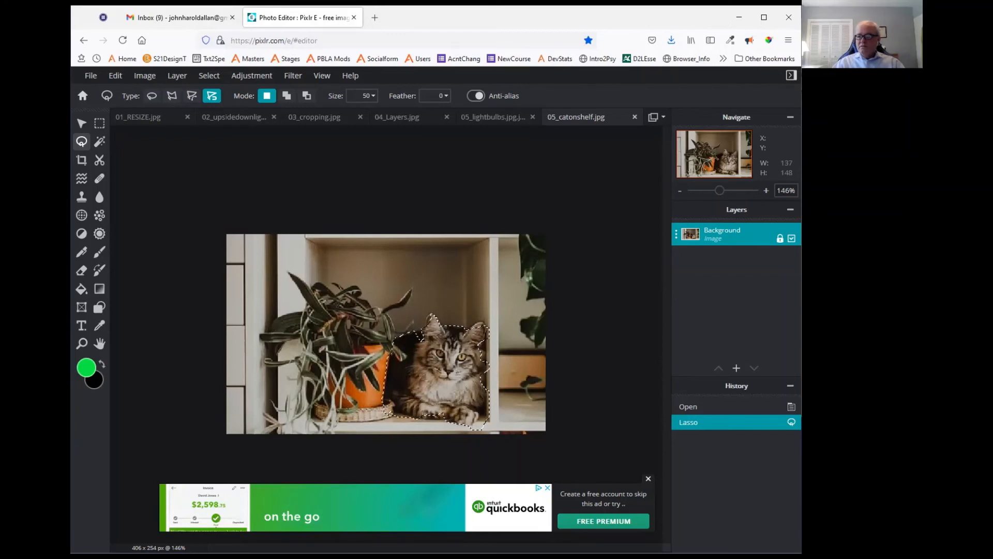
- Apply the Bloom filter with an amount of 84 to the selected cat and clear the selection
{"action": "left_click", "coordinate": [298, 84]}
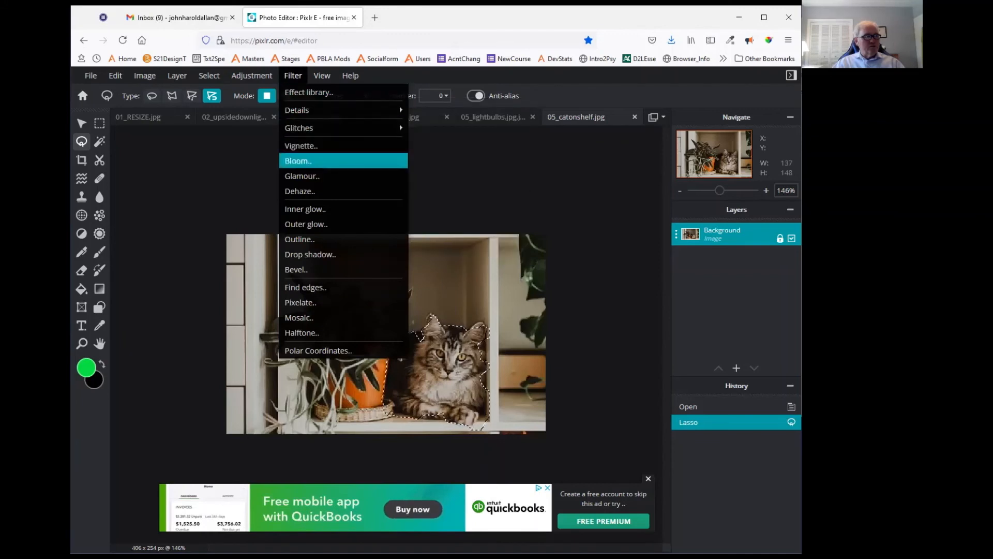
{"action": "left_click", "coordinate": [338, 163]}
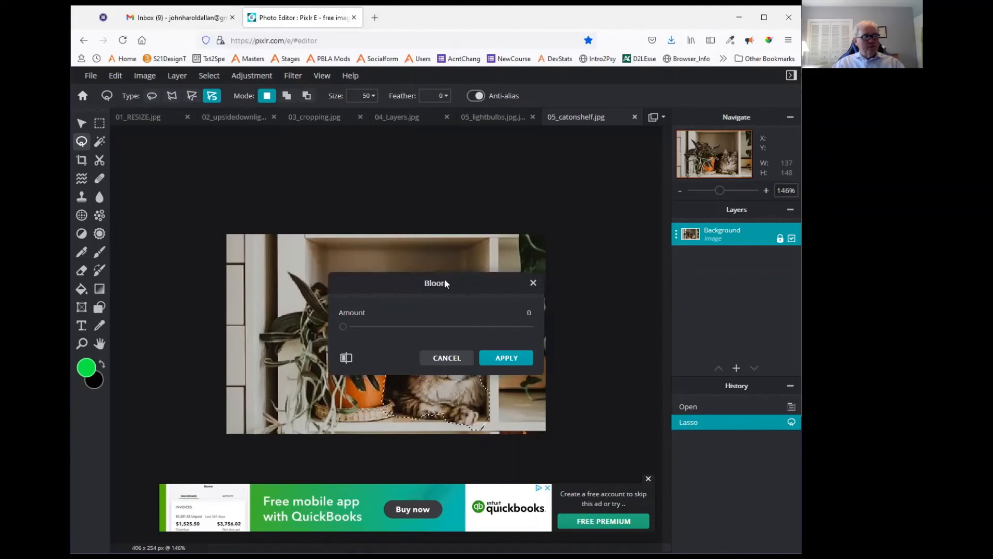
{"action": "left_click_drag", "start_coordinate": [345, 327], "coordinate": [499, 327]}
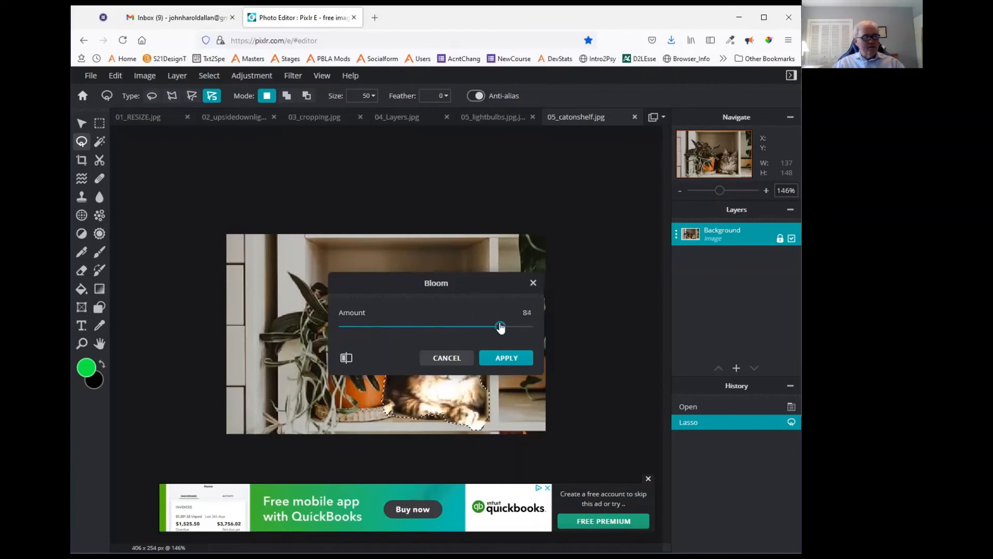
{"action": "left_click", "coordinate": [507, 358]}
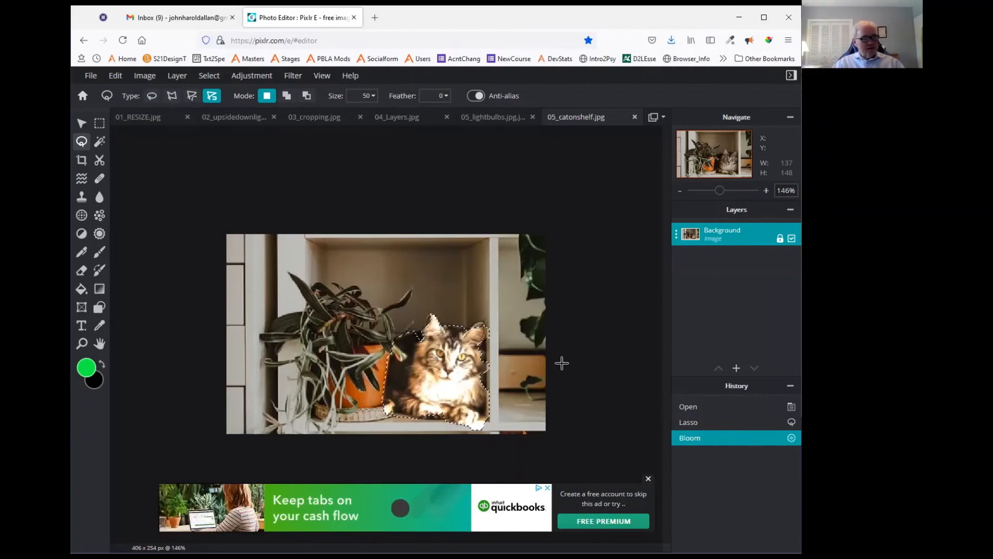
{"action": "left_click", "coordinate": [209, 76]}
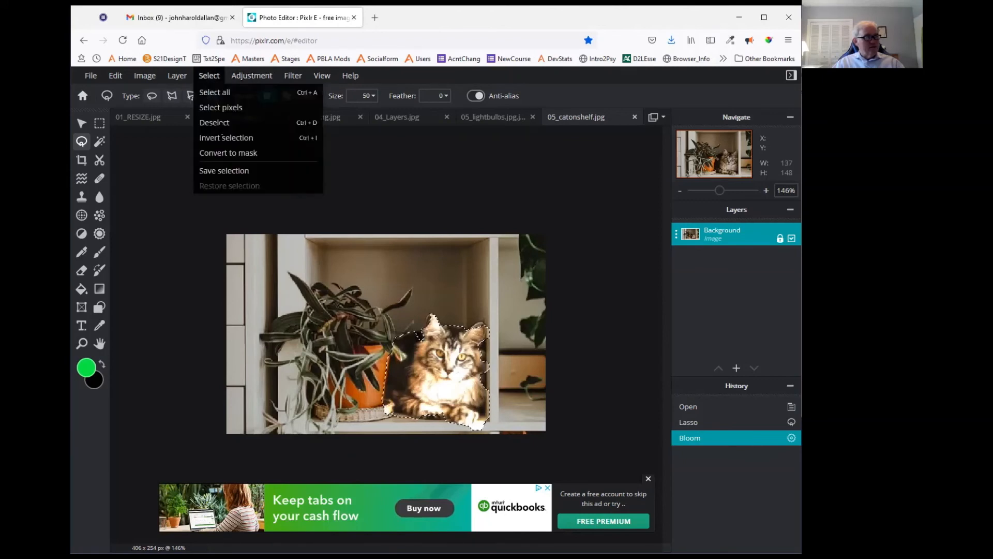
{"action": "key", "text": "ctrl+d"}
{"action": "scroll", "coordinate": [603, 349], "scroll_direction": "down", "scroll_amount": 1}
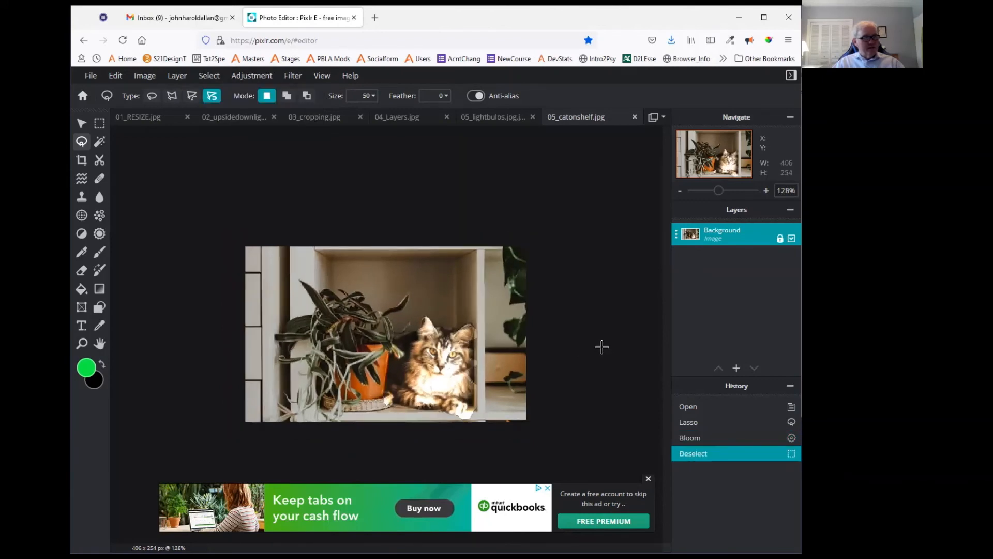
{"action": "scroll", "coordinate": [601, 347], "scroll_direction": "up", "scroll_amount": 1}
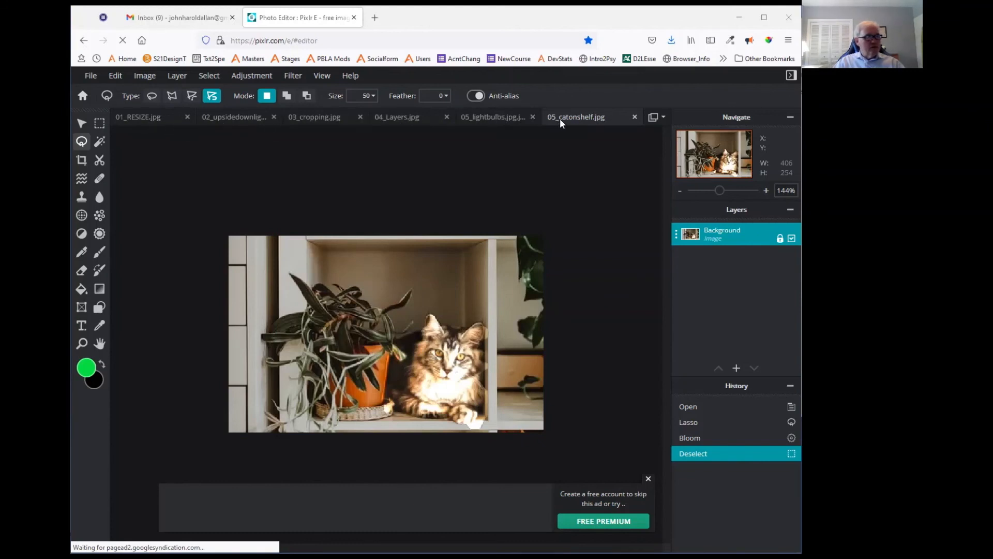
- Look through the open landscape, cropping and upside-down light bulb images and return to 04_Layers.jpg
{"action": "left_click", "coordinate": [401, 118]}
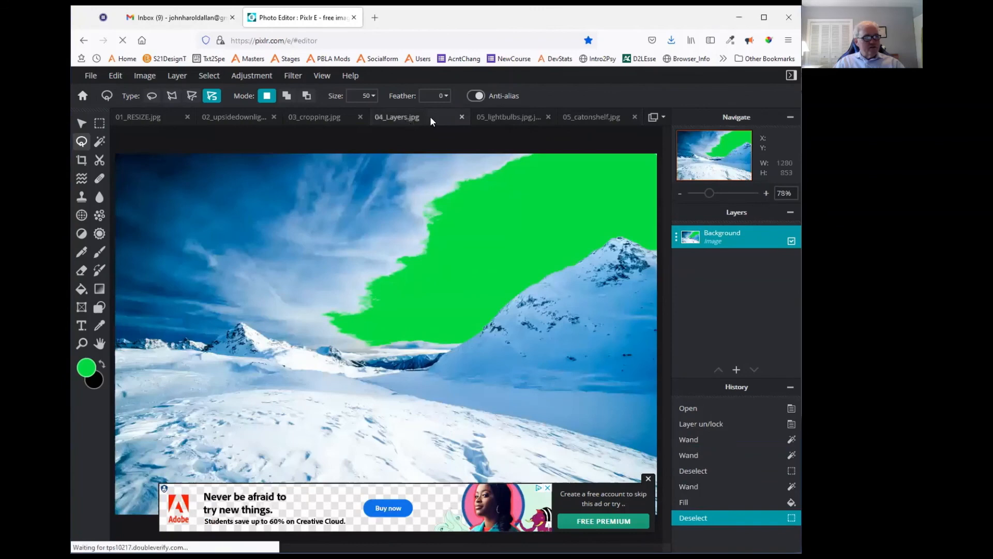
{"action": "left_click", "coordinate": [714, 194]}
{"action": "left_click_drag", "start_coordinate": [714, 194], "coordinate": [702, 203]}
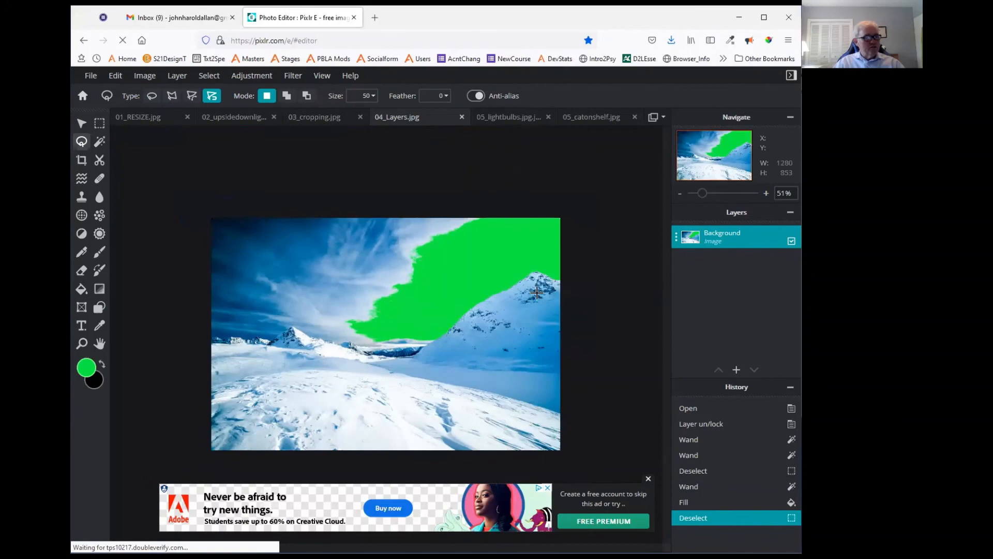
{"action": "left_click", "coordinate": [312, 120]}
{"action": "left_click", "coordinate": [254, 120]}
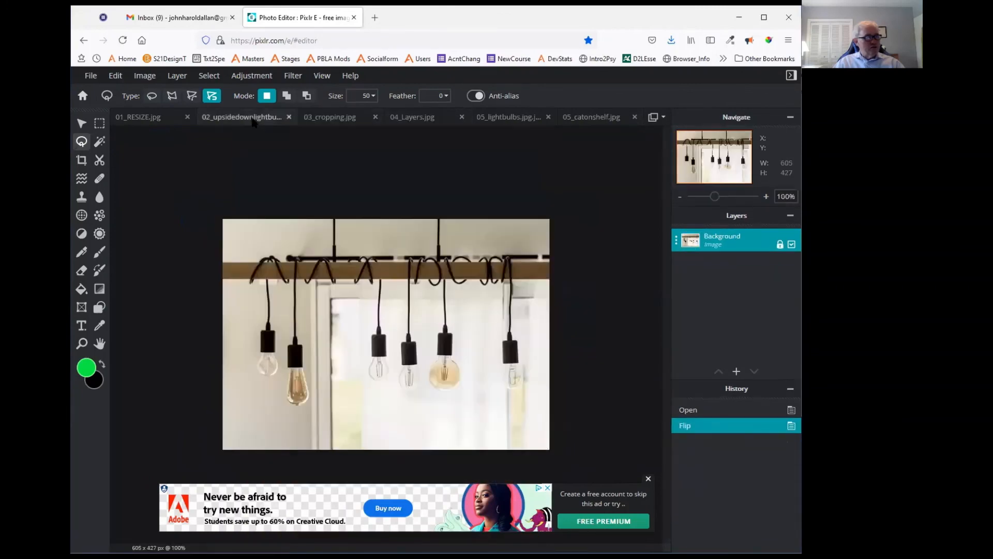
{"action": "left_click", "coordinate": [409, 123]}
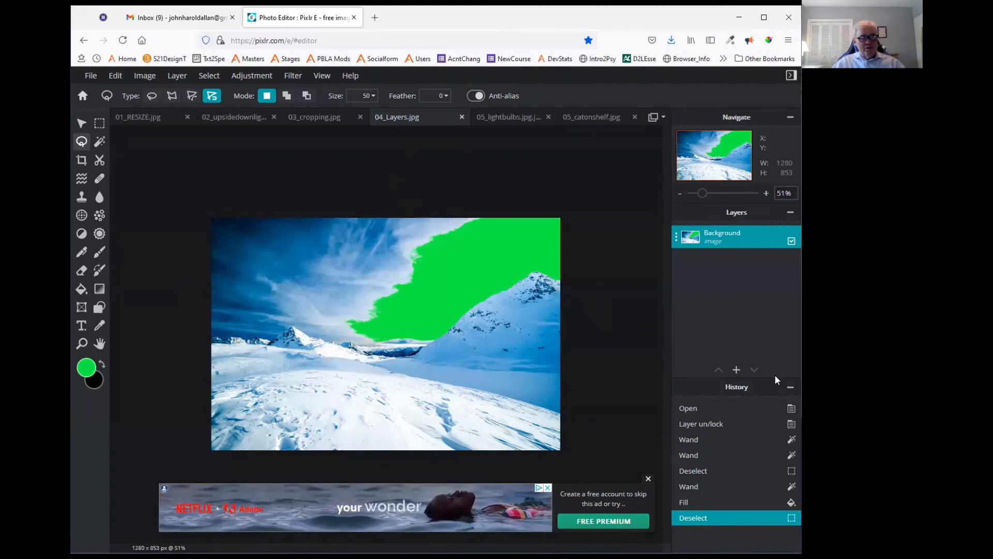
- Add a text layer reading "Wide Open Spaces" to the snowy landscape
{"action": "mouse_move", "coordinate": [737, 371]}
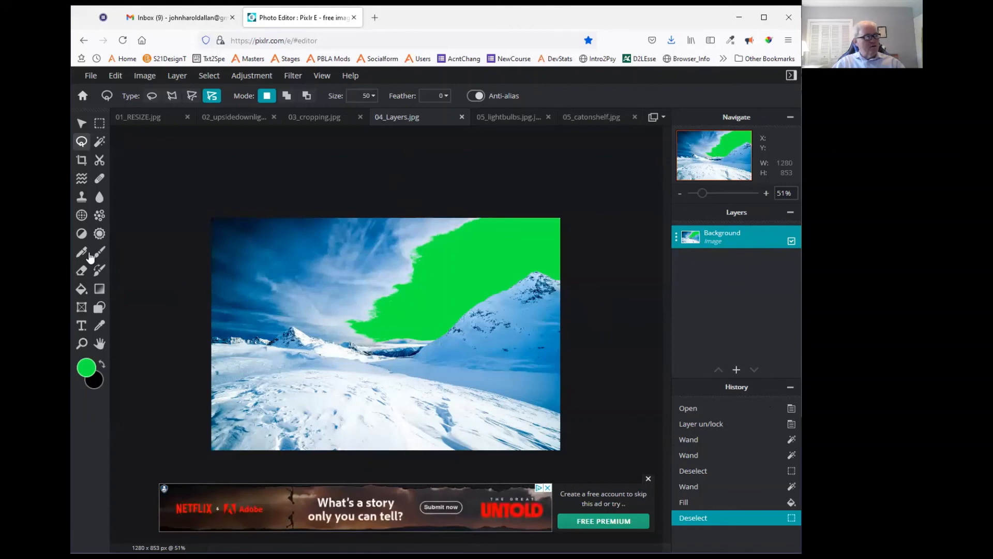
{"action": "left_click", "coordinate": [82, 327]}
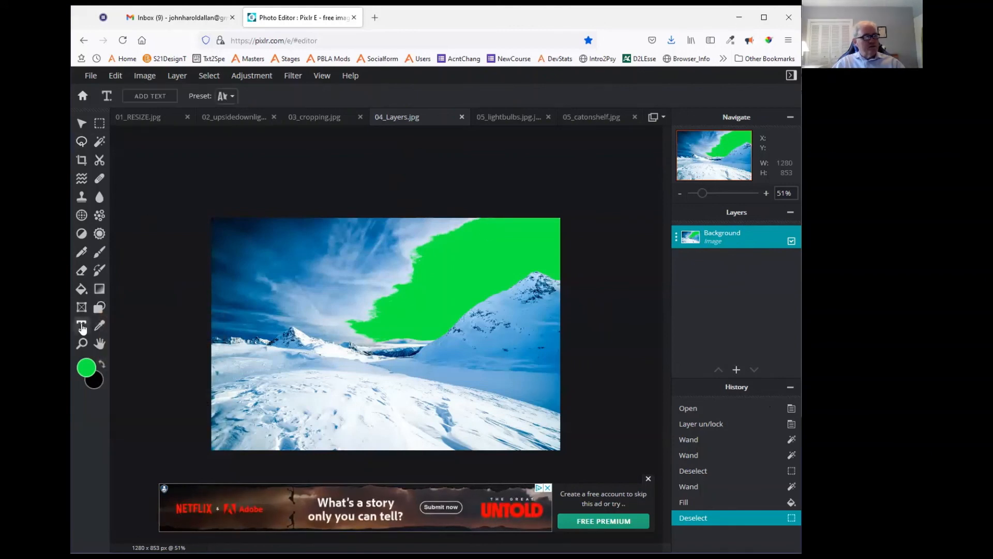
{"action": "left_click", "coordinate": [316, 276]}
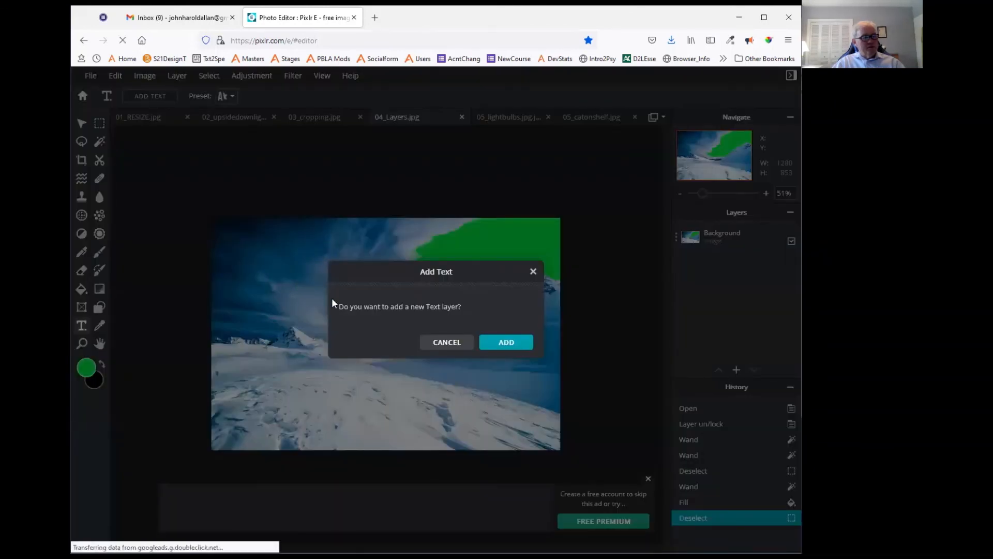
{"action": "left_click", "coordinate": [507, 341]}
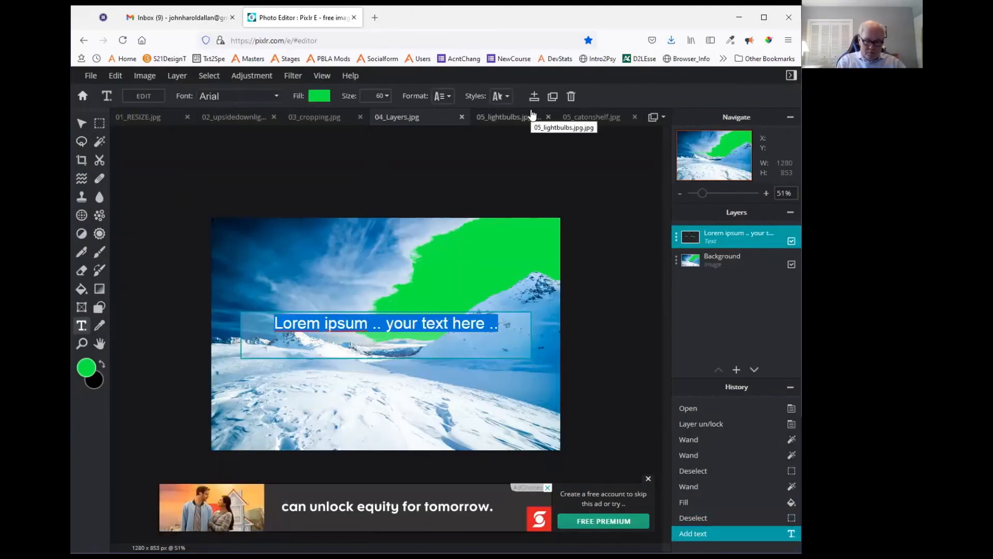
{"action": "type", "text": "Wide Open Spe"}
{"action": "key", "text": "BackSpace"}
{"action": "type", "text": "aces"}
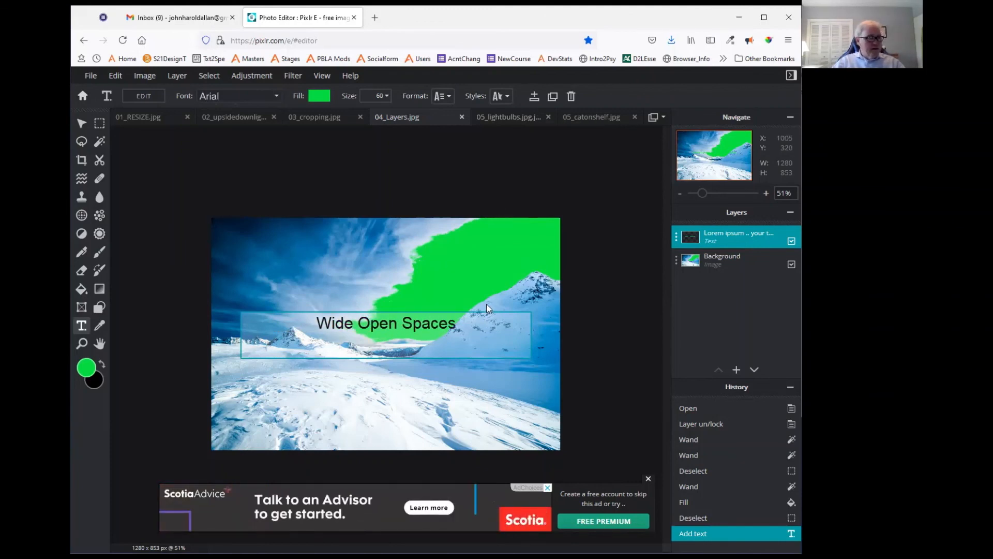
{"action": "left_click", "coordinate": [505, 387]}
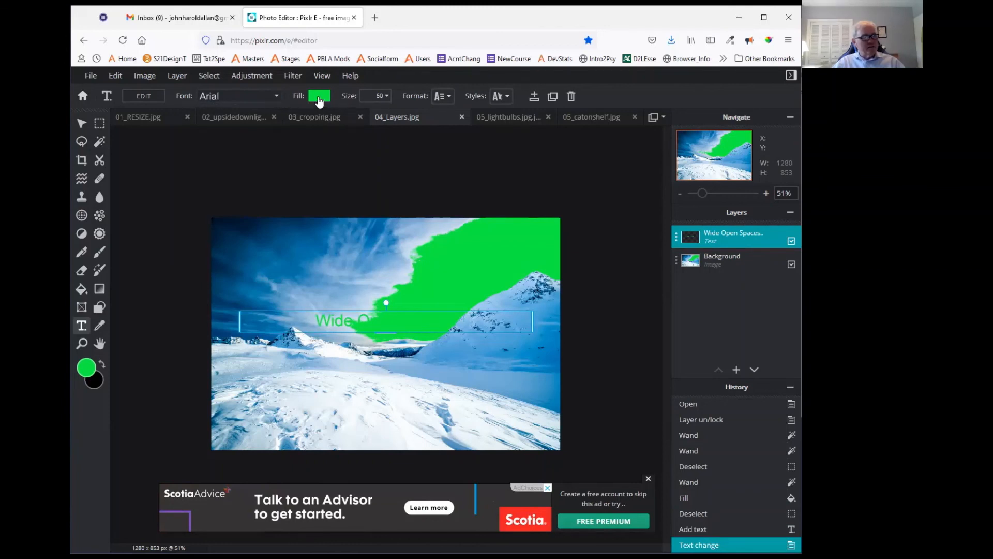
- Recolor the "Wide Open Spaces" text black (#000000) and move it up over the green area of the sky
{"action": "double_click", "coordinate": [323, 318]}
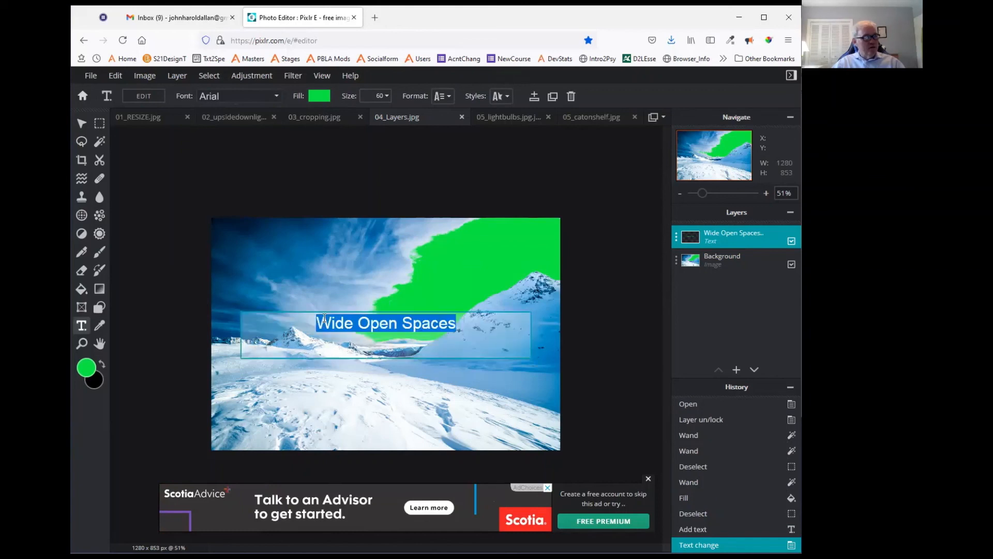
{"action": "left_click", "coordinate": [318, 96]}
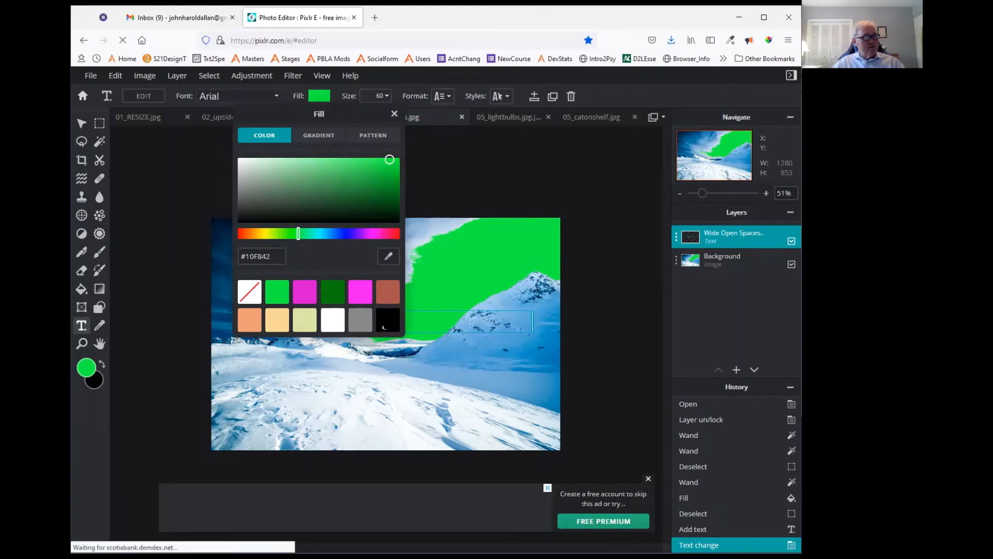
{"action": "left_click", "coordinate": [383, 320]}
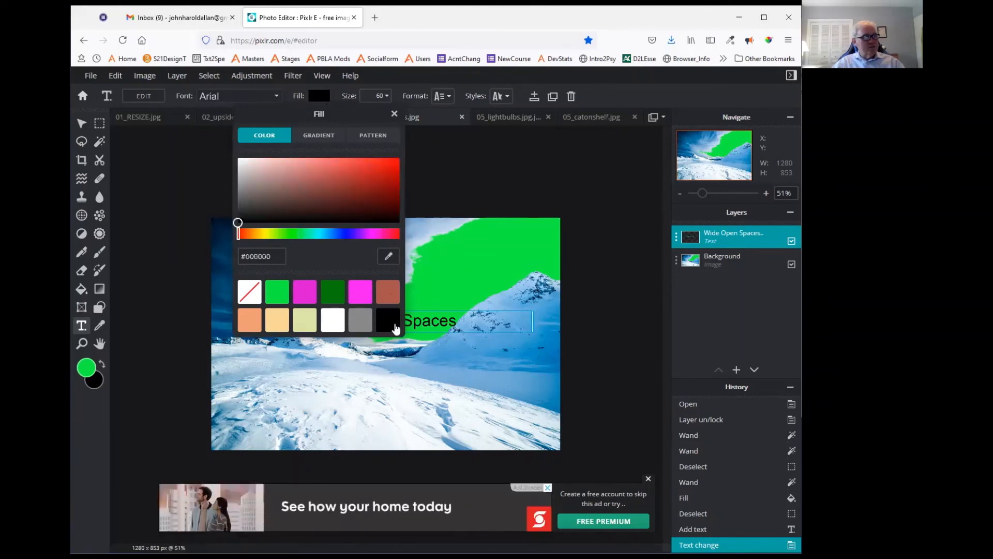
{"action": "left_click", "coordinate": [488, 288]}
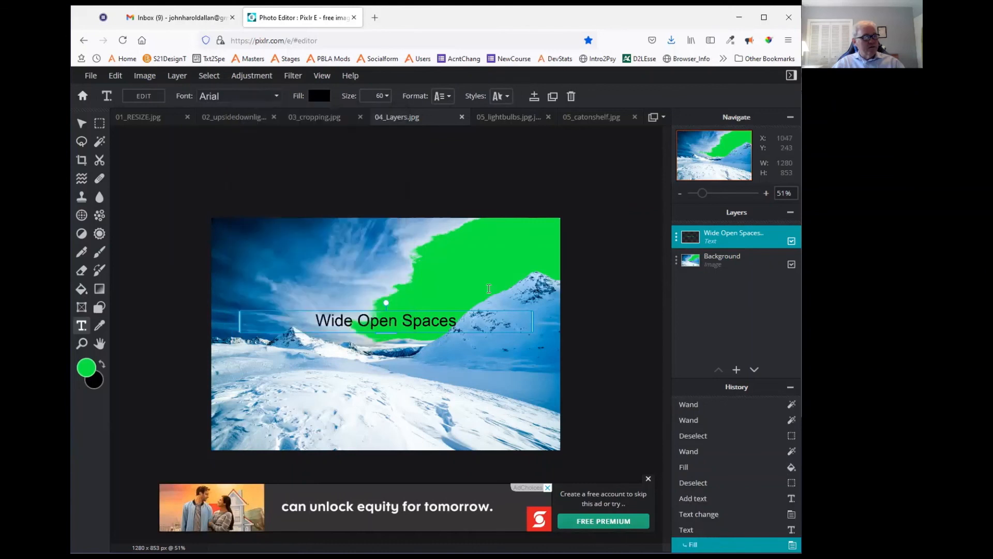
{"action": "left_click_drag", "start_coordinate": [416, 313], "coordinate": [500, 246]}
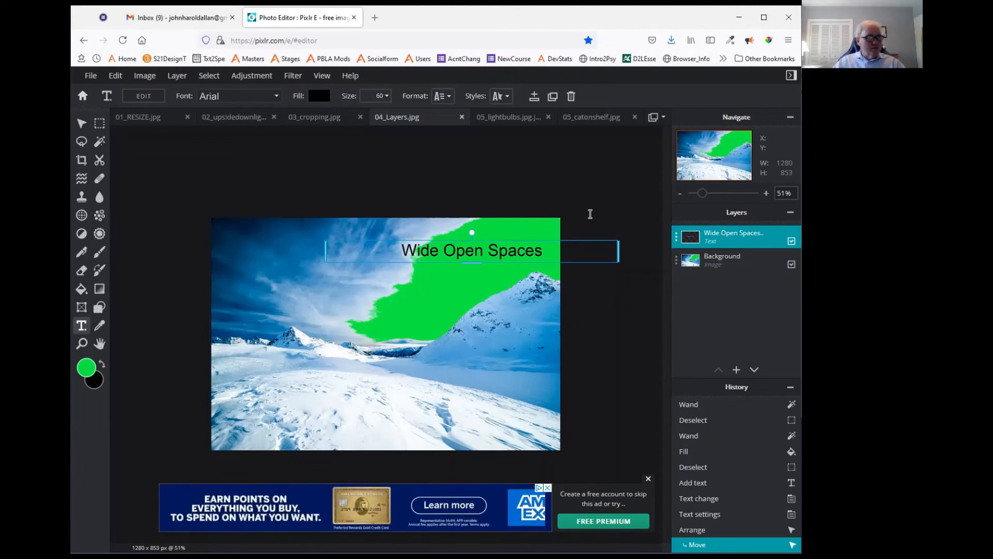
{"action": "left_click", "coordinate": [590, 208]}
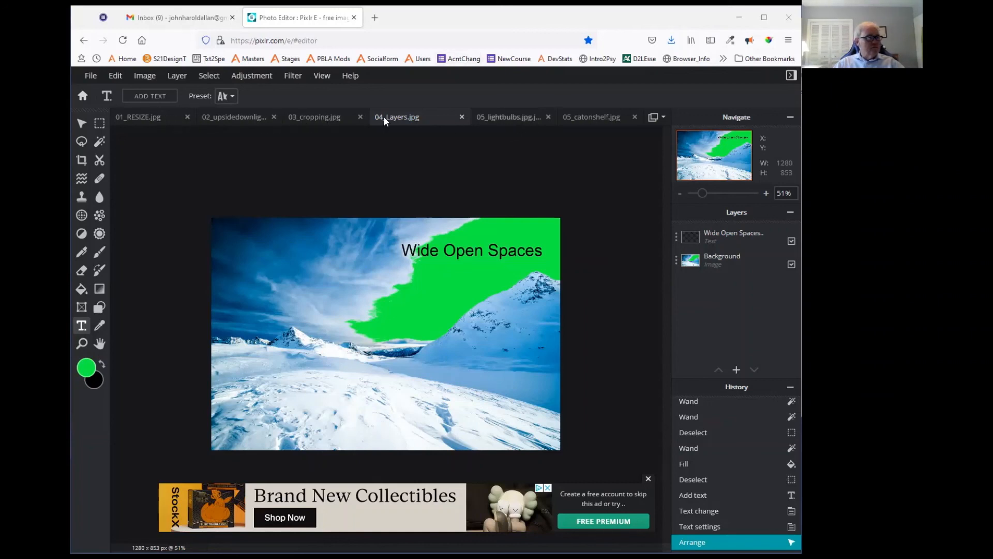
- Switch to the bird image 03_cropping.jpg and unlock its Background layer
{"action": "left_click", "coordinate": [292, 121]}
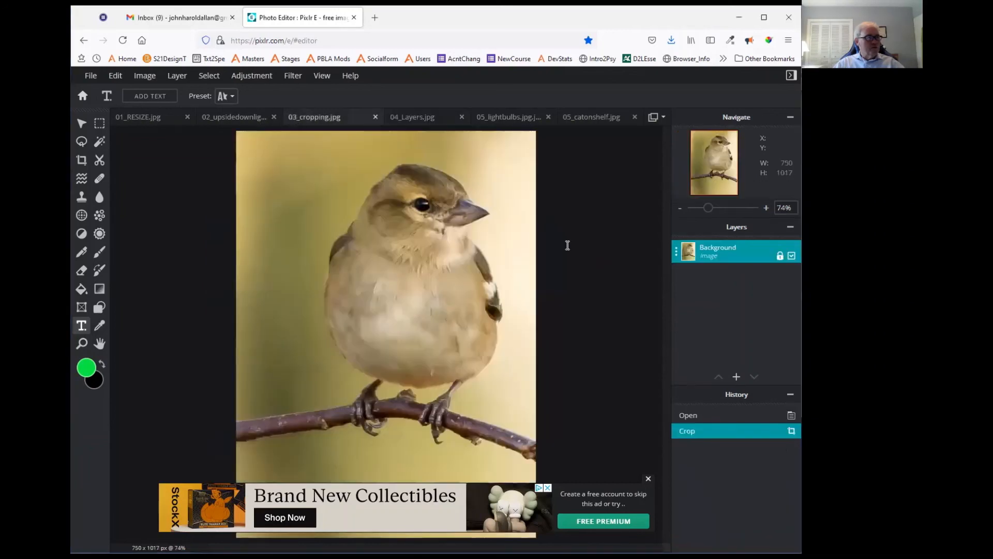
{"action": "left_click_drag", "start_coordinate": [706, 214], "coordinate": [701, 213]}
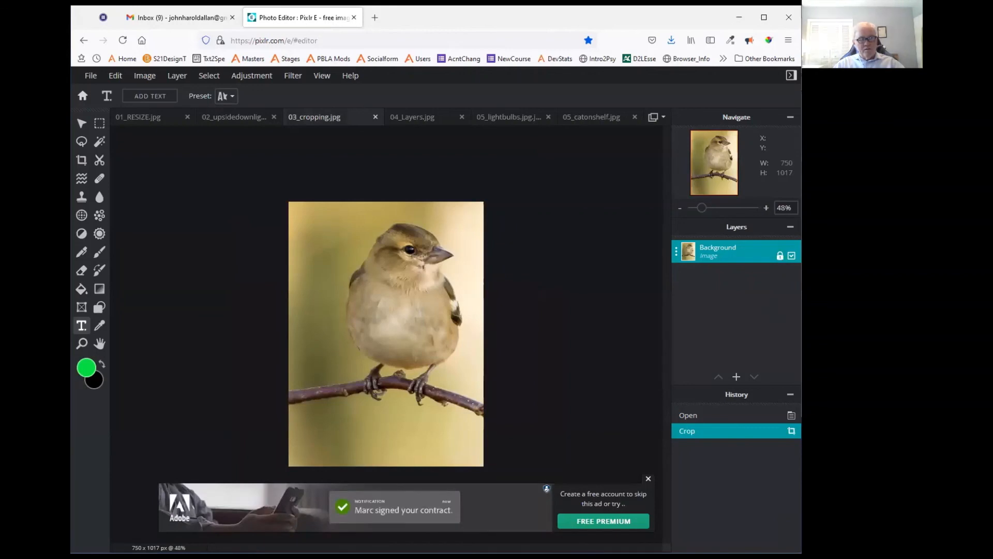
{"action": "left_click", "coordinate": [676, 252]}
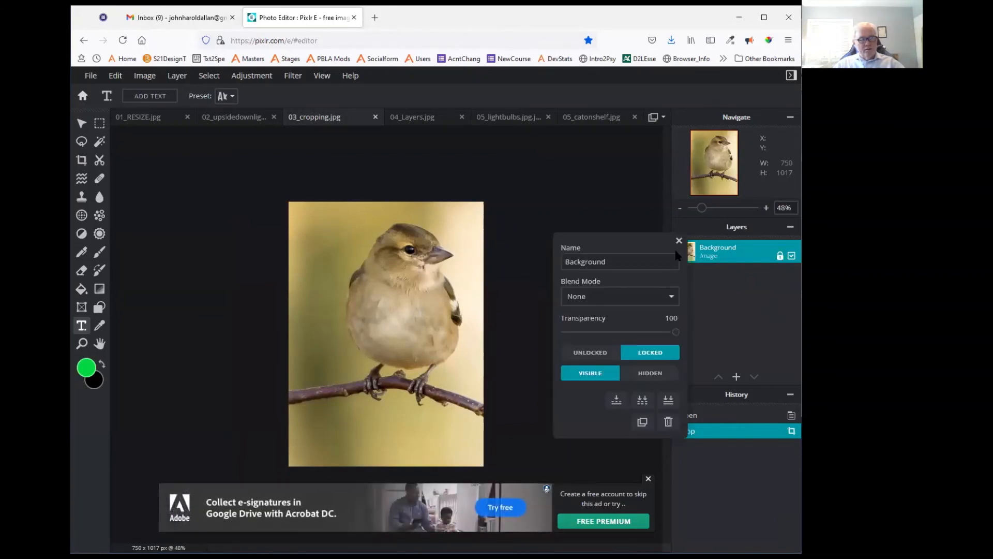
{"action": "left_click", "coordinate": [590, 352]}
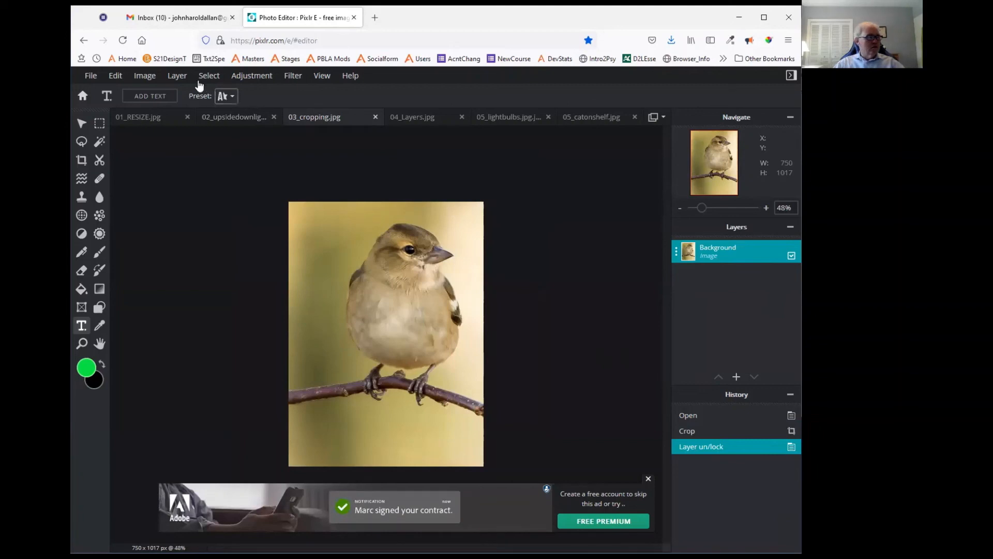
- Apply a Brightness & contrast adjustment to the bird image with brightness -1 and contrast 76
{"action": "left_click", "coordinate": [239, 76]}
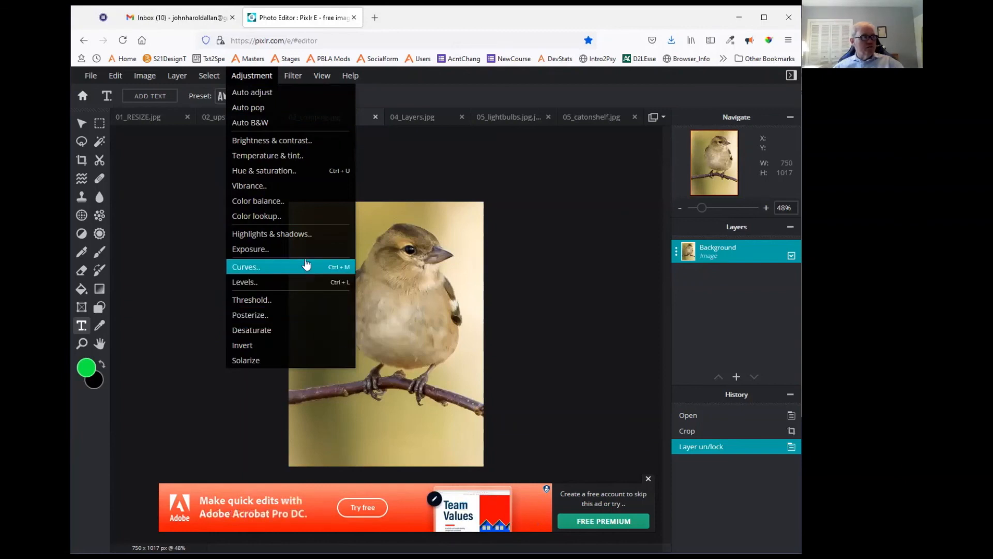
{"action": "left_click", "coordinate": [313, 140]}
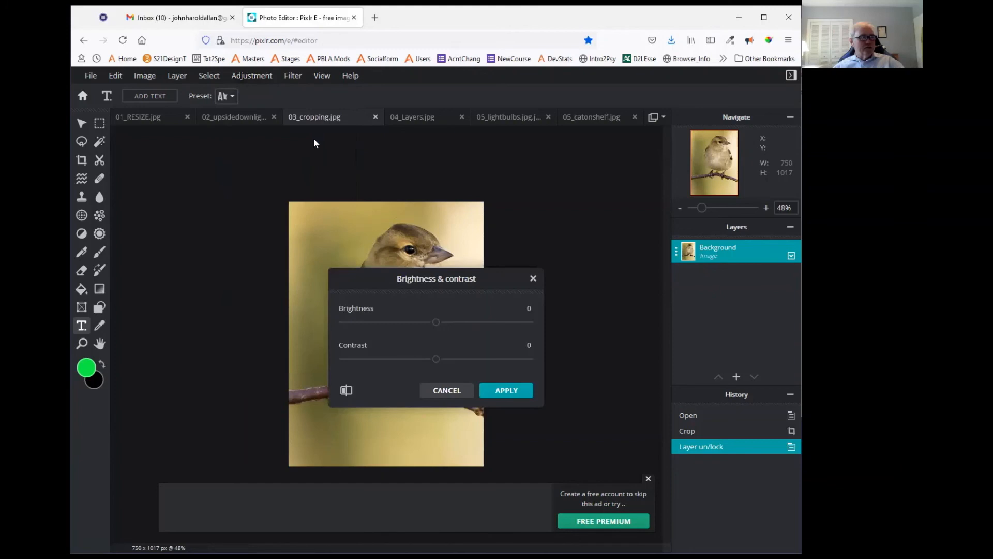
{"action": "left_click_drag", "start_coordinate": [492, 233], "coordinate": [575, 103]}
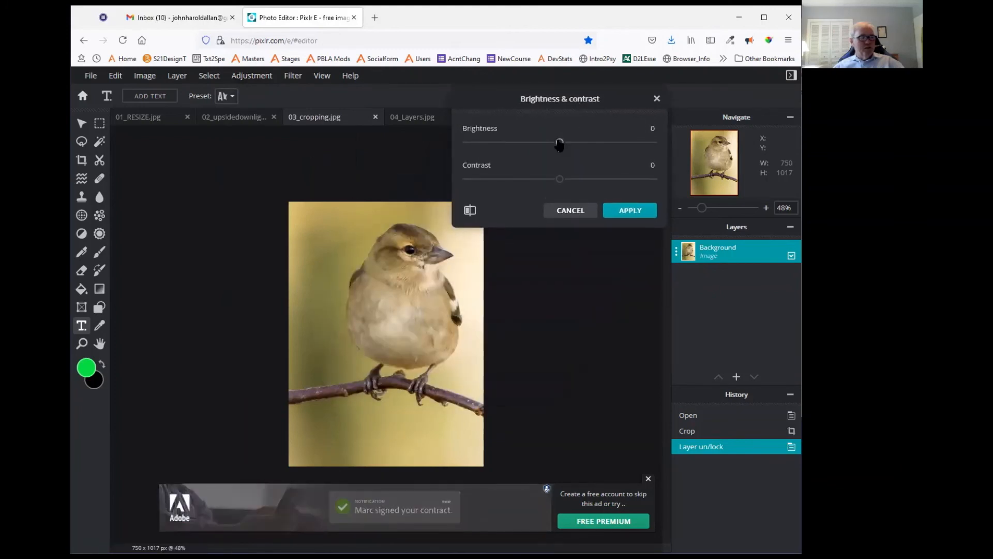
{"action": "left_click_drag", "start_coordinate": [559, 142], "coordinate": [632, 145]}
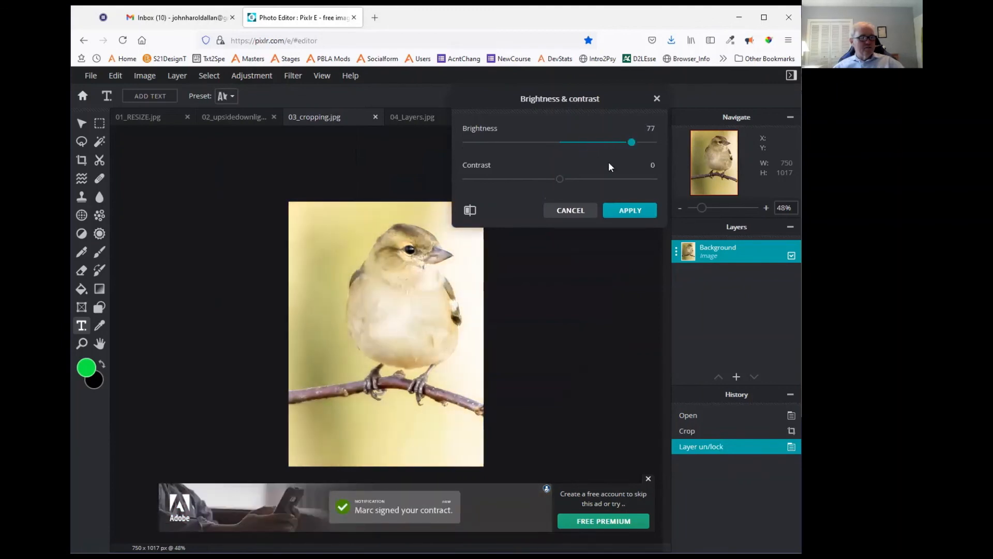
{"action": "left_click_drag", "start_coordinate": [631, 142], "coordinate": [630, 186]}
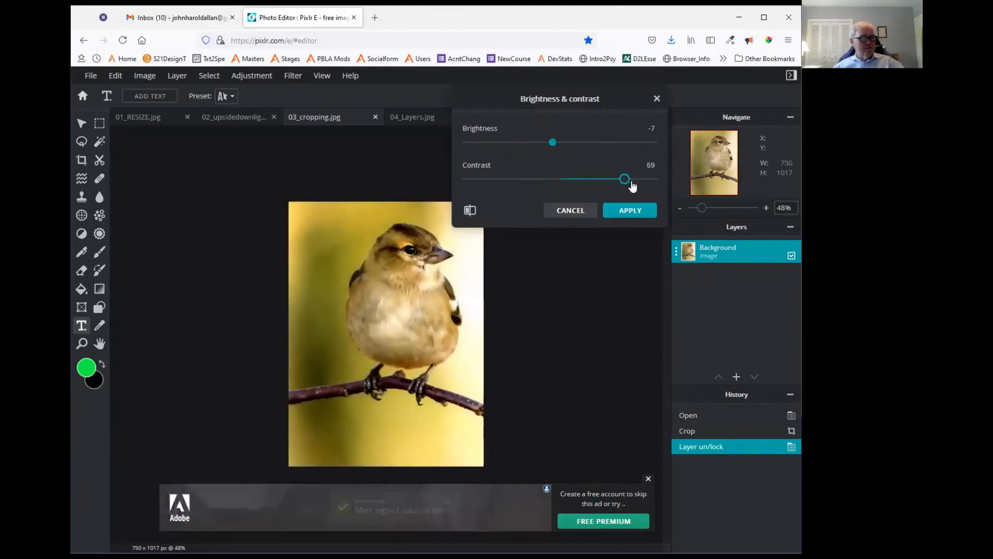
{"action": "mouse_move", "coordinate": [552, 148]}
{"action": "left_mouse_down"}
{"action": "mouse_move", "coordinate": [517, 149]}
{"action": "mouse_move", "coordinate": [643, 141]}
{"action": "mouse_move", "coordinate": [559, 137]}
{"action": "left_mouse_up"}
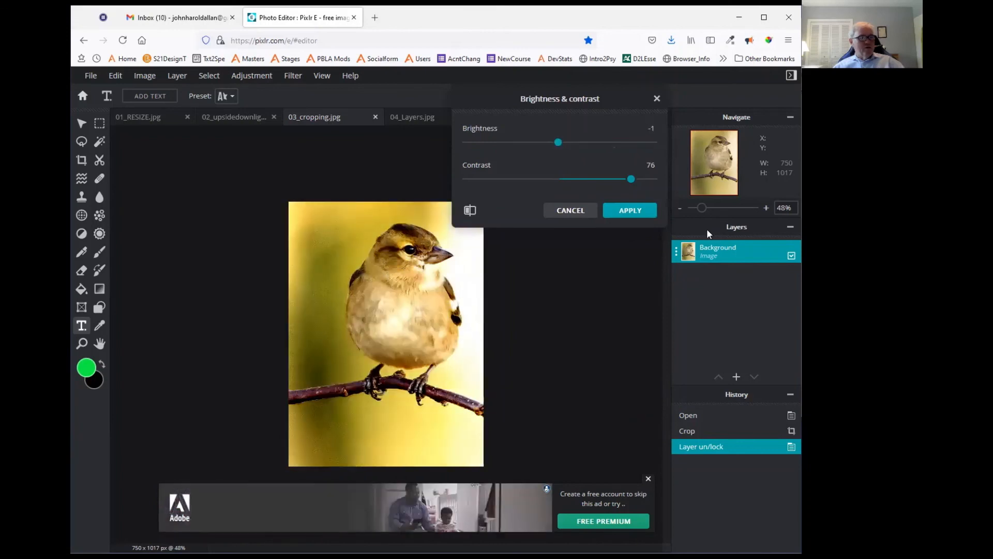
{"action": "left_click", "coordinate": [630, 210]}
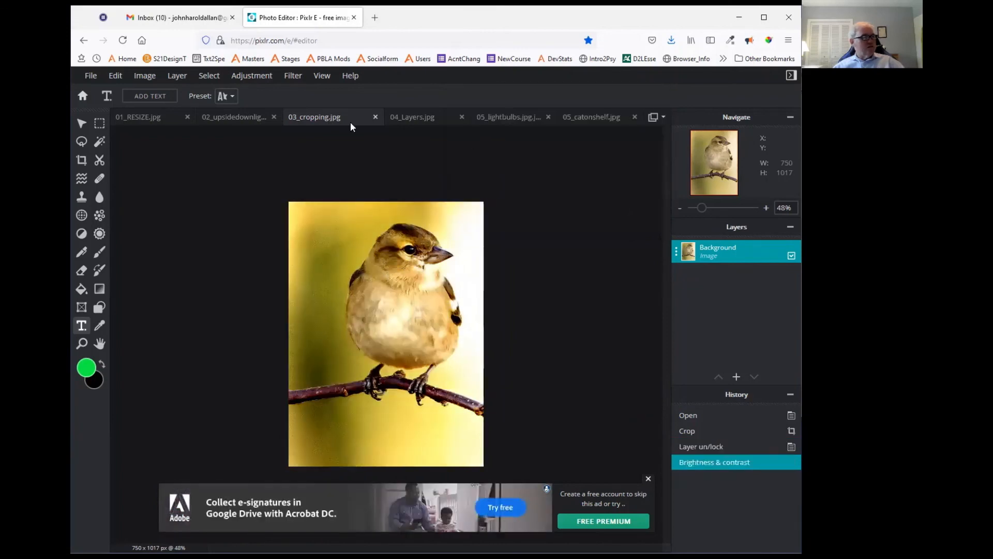
{"action": "left_click", "coordinate": [243, 77]}
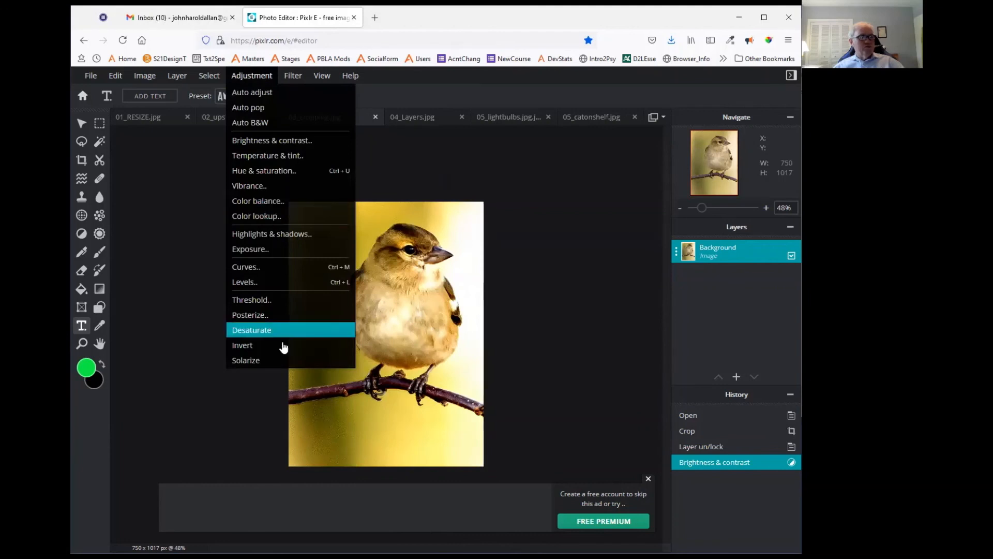
{"action": "left_click", "coordinate": [289, 157]}
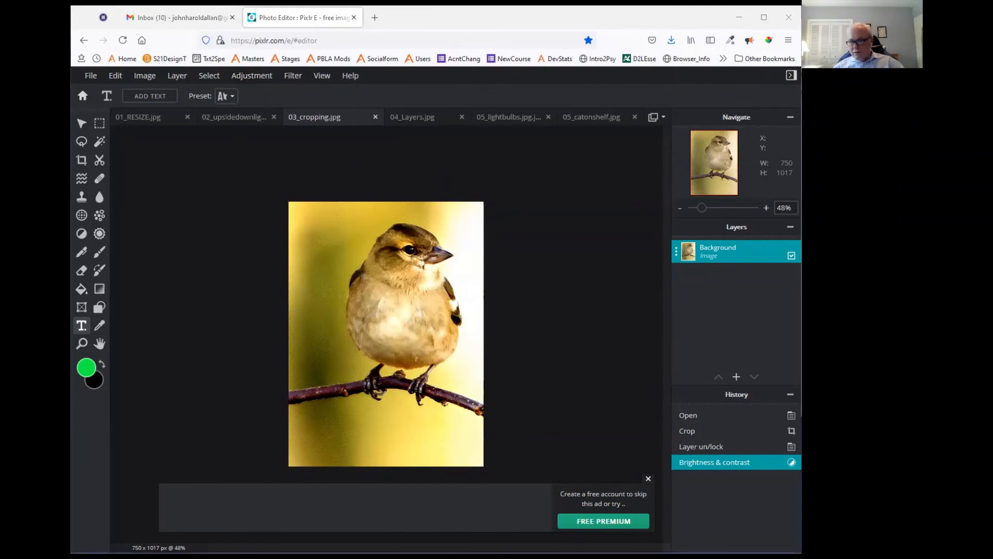